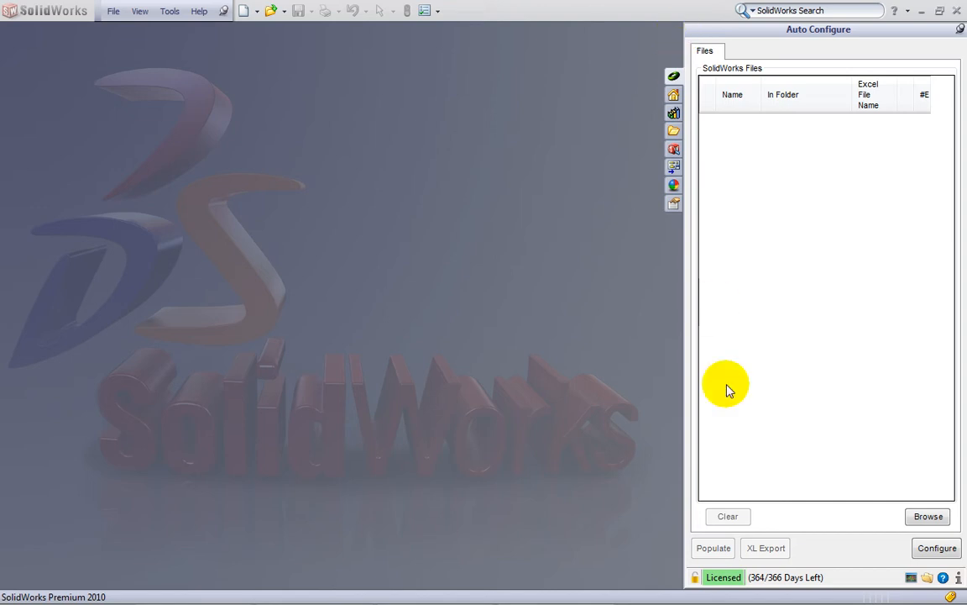
Load the Spur Gear part into Auto Configure and populate its data
click(927, 518)
double_click(413, 323)
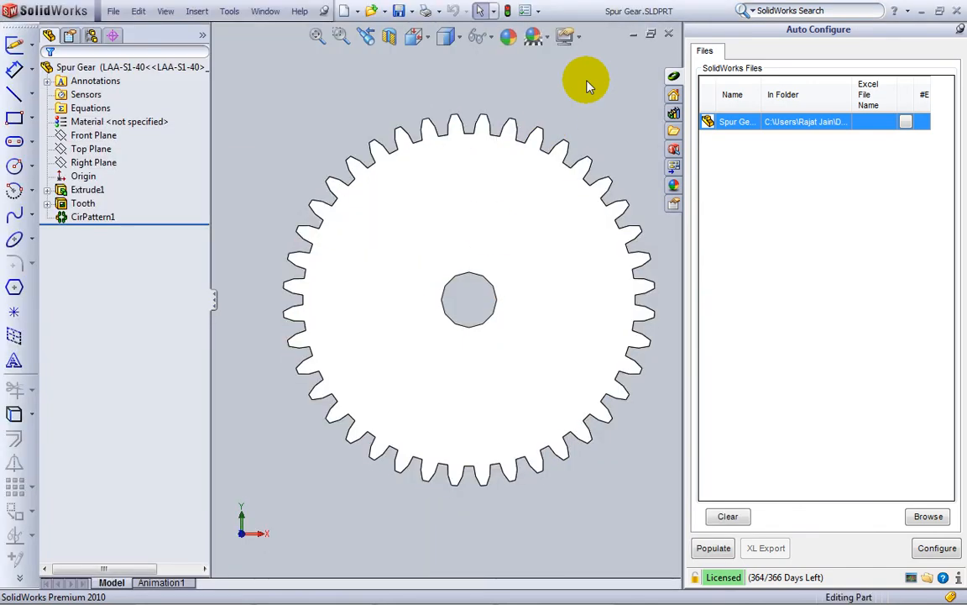
click(724, 553)
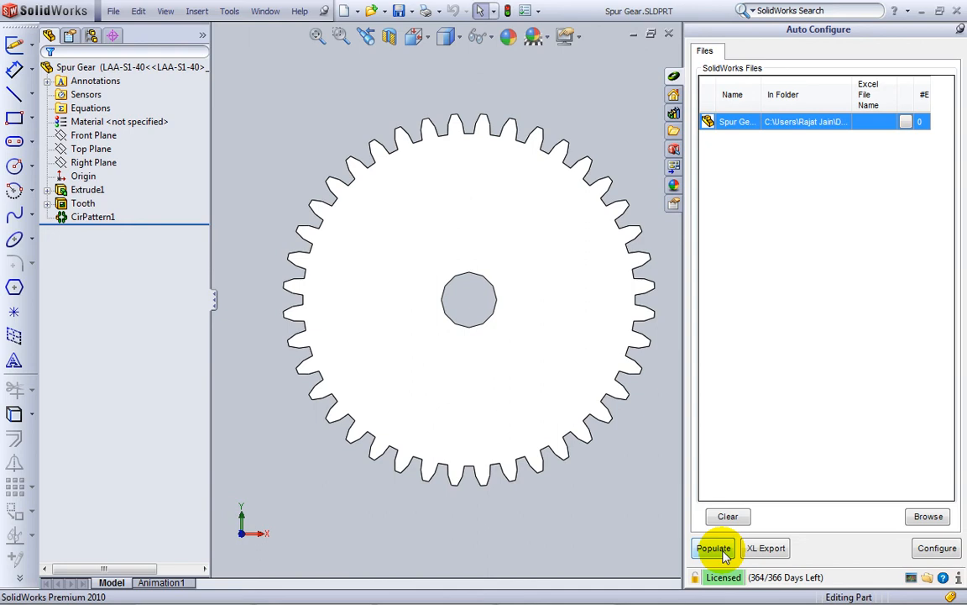
double_click(735, 125)
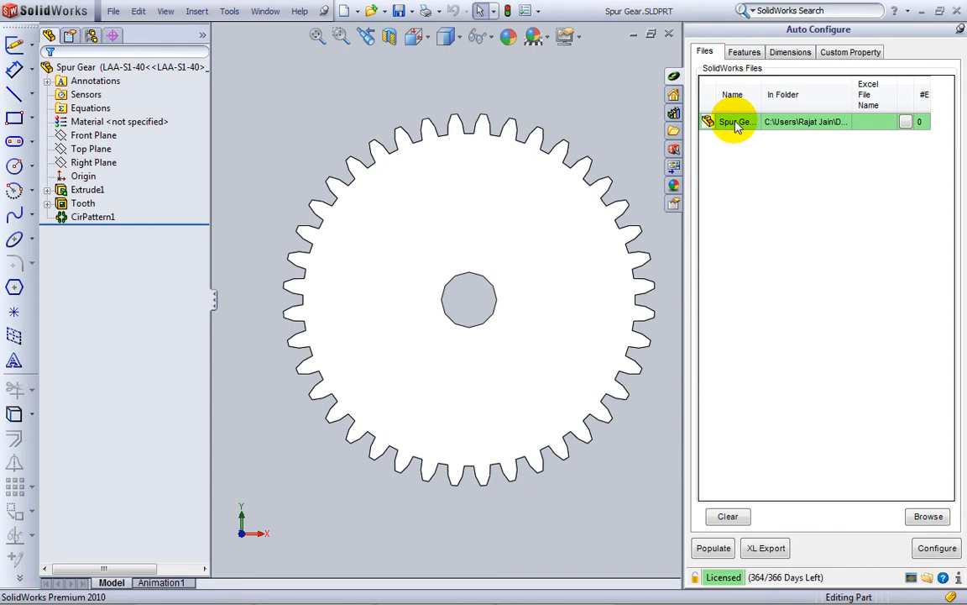
Examine the spur gear's feature list, dimension data and custom properties, including the configurations available for the properties
click(745, 54)
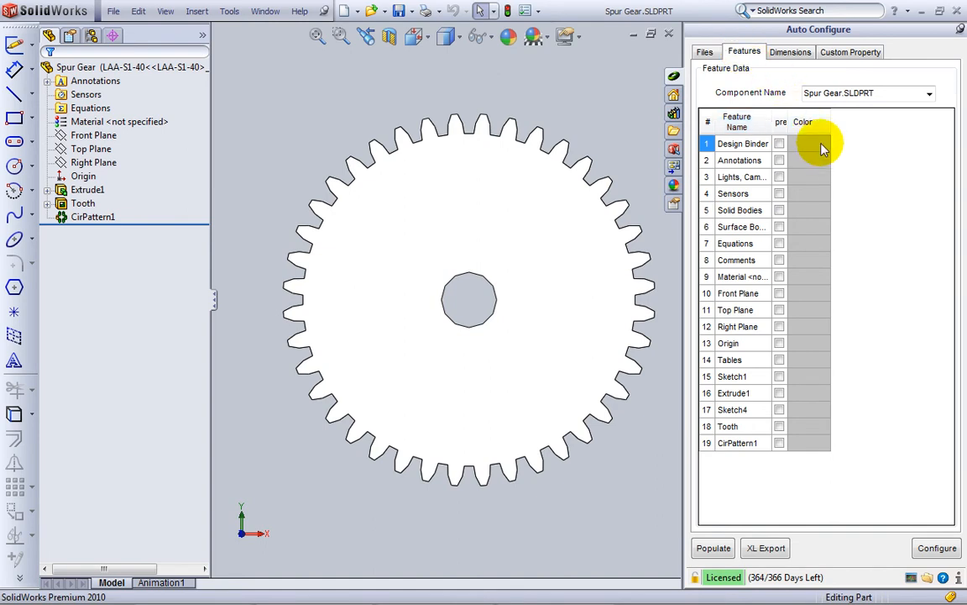
click(793, 52)
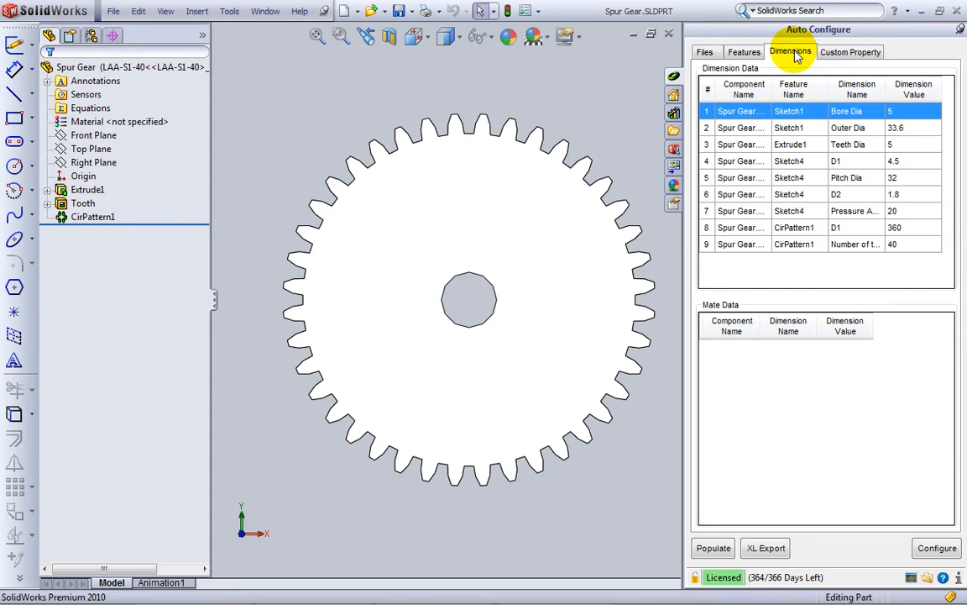
click(850, 52)
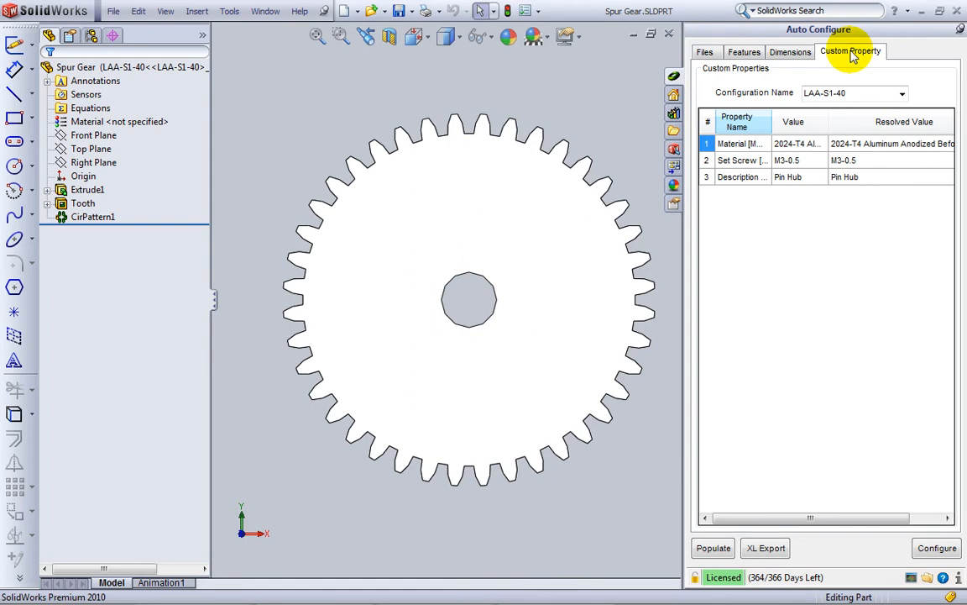
click(902, 93)
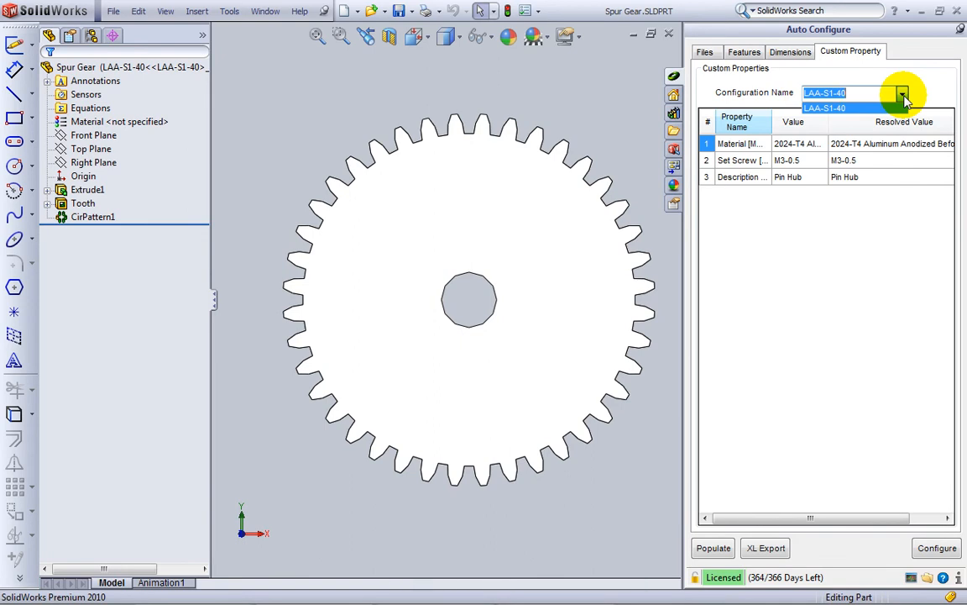
Highlight the Bore Dia, Outer Dia and Teeth Dia dimensions in the model from the dimension data
click(787, 53)
click(788, 53)
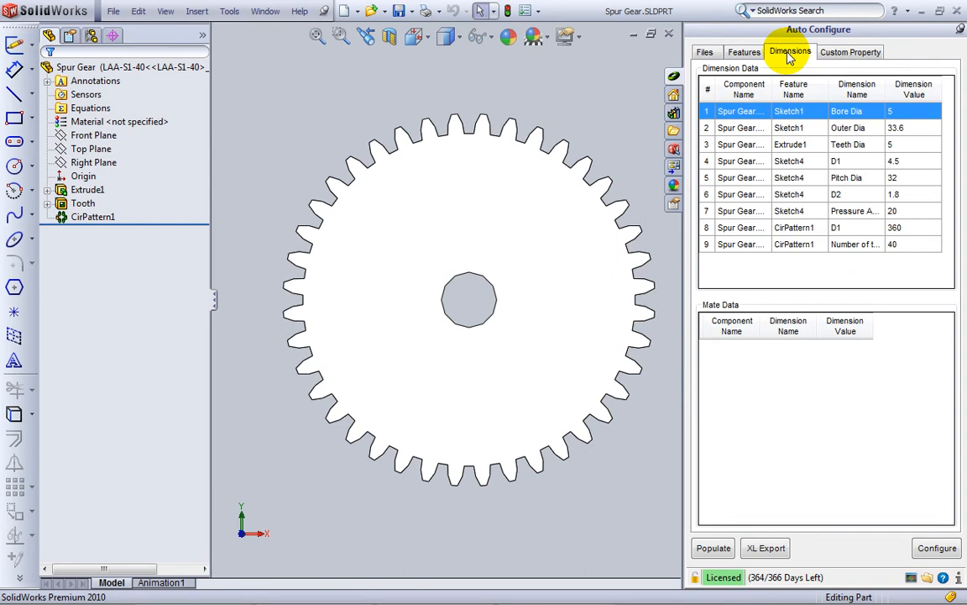
click(853, 114)
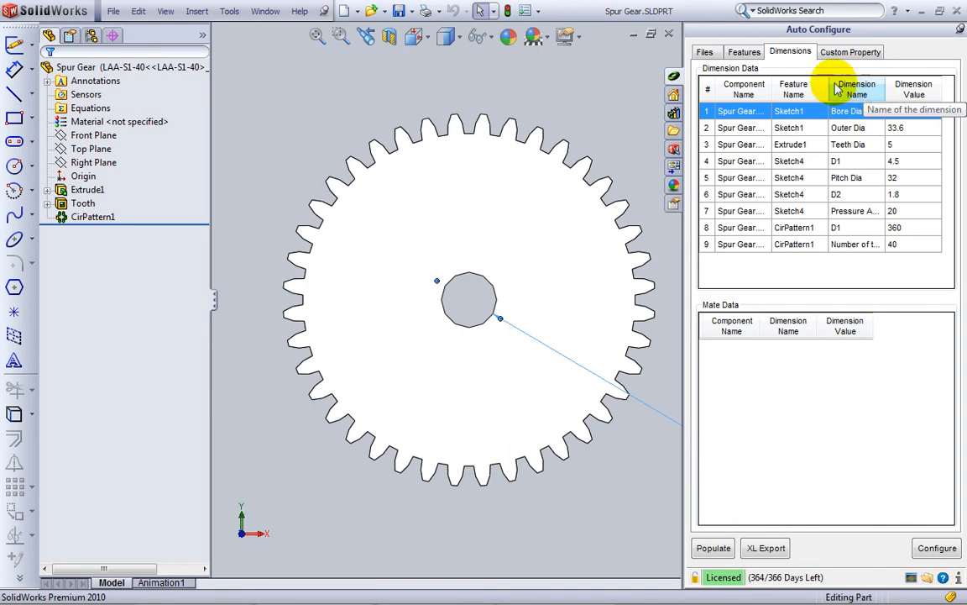
click(846, 112)
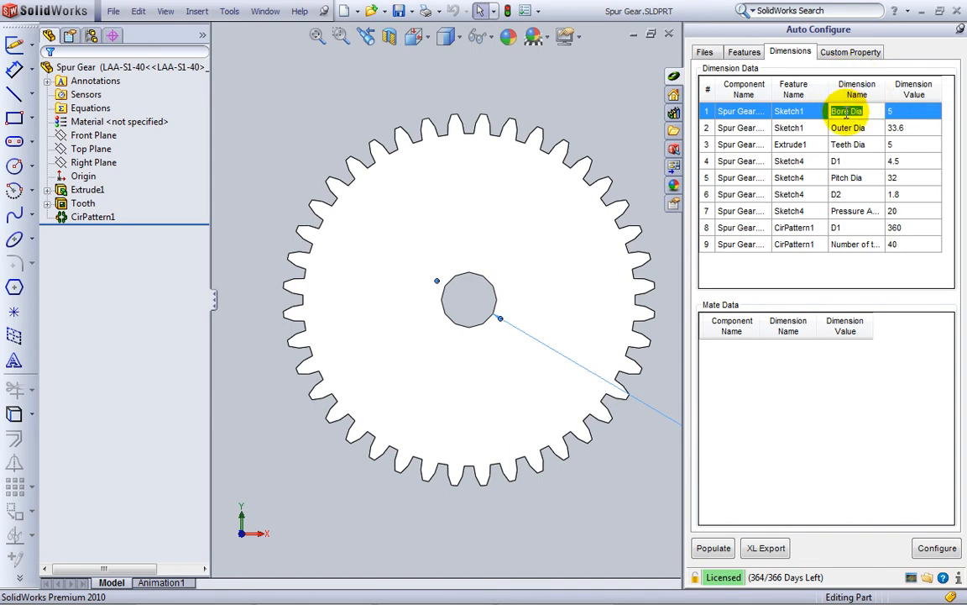
click(844, 126)
click(848, 146)
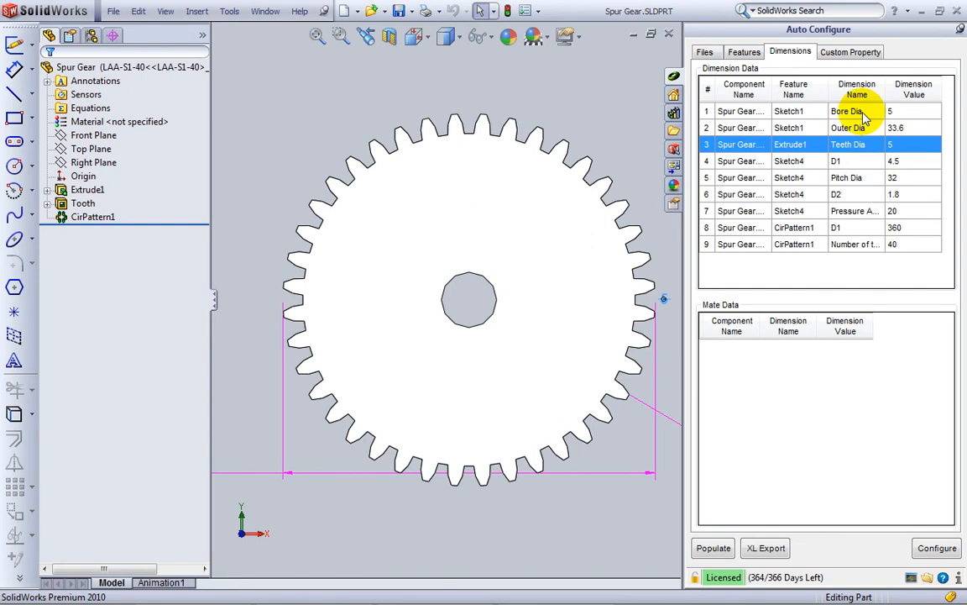
Export the Spur Gear part's data to an Excel file and switch to Microsoft Excel
click(705, 52)
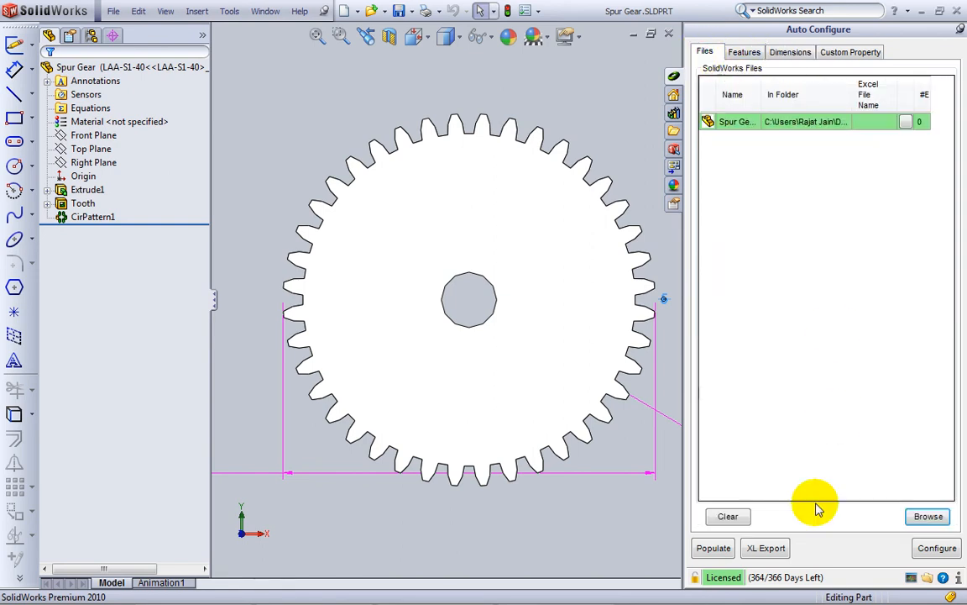
click(768, 549)
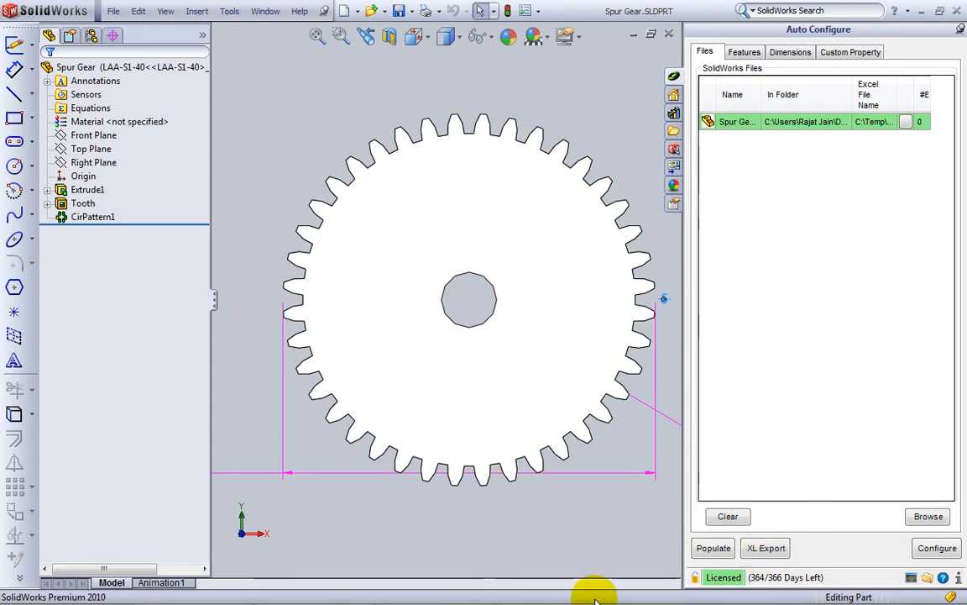
mouse_move(222, 589)
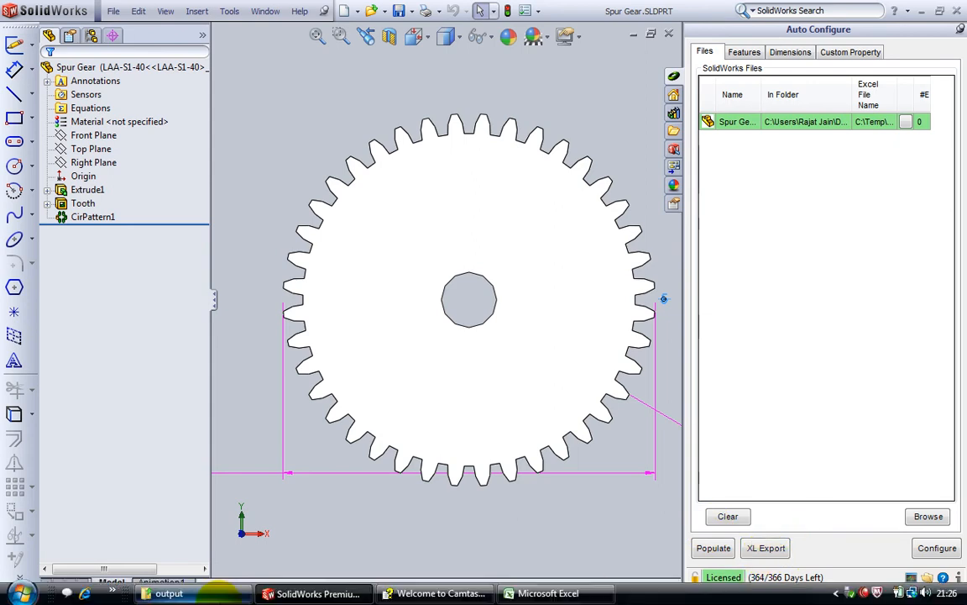
click(603, 593)
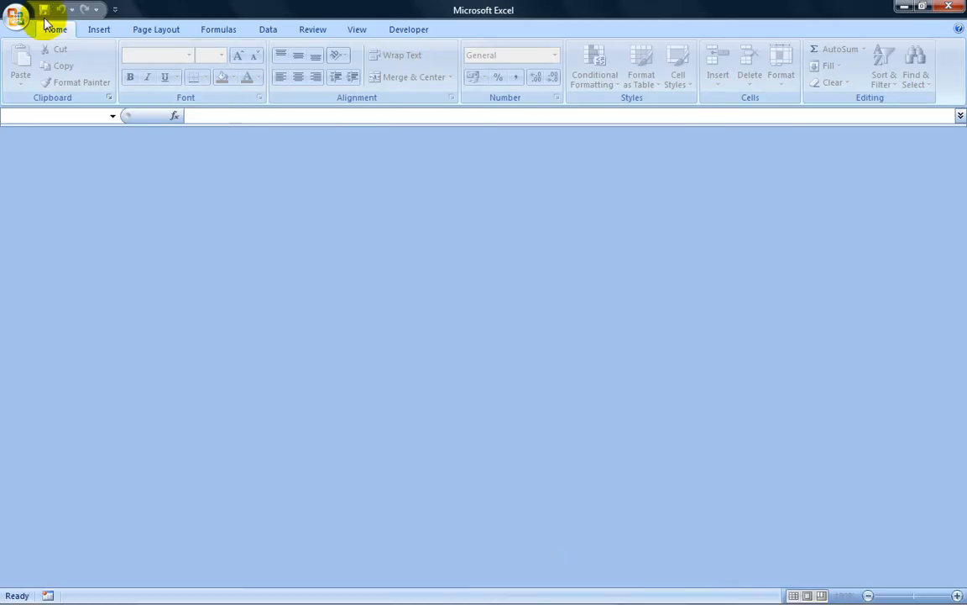
Open Spur Gear.xls from C:\Temp\output, accepting the format mismatch, and select its custom property values, followed by its dimension names and values
click(15, 20)
click(42, 82)
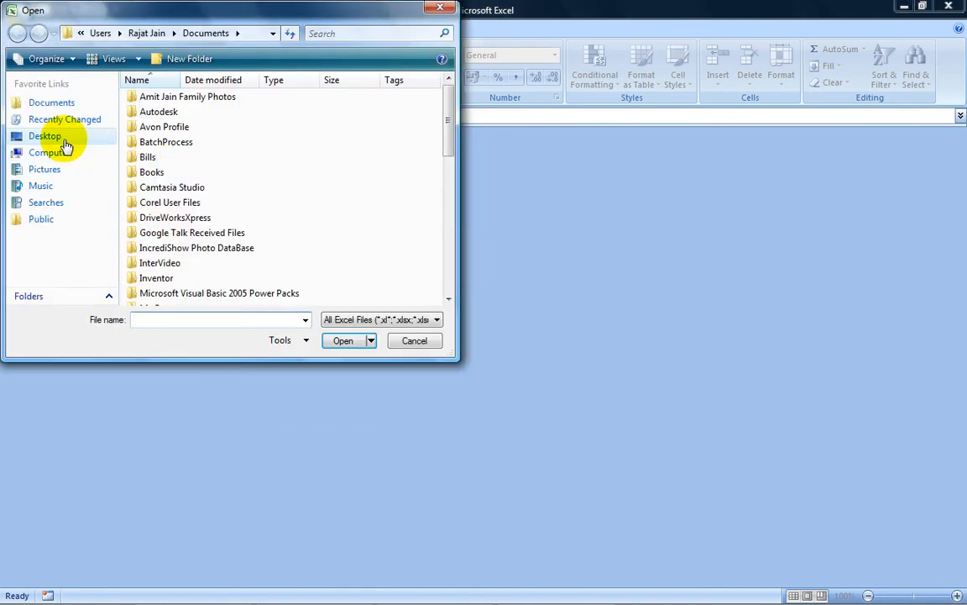
click(66, 153)
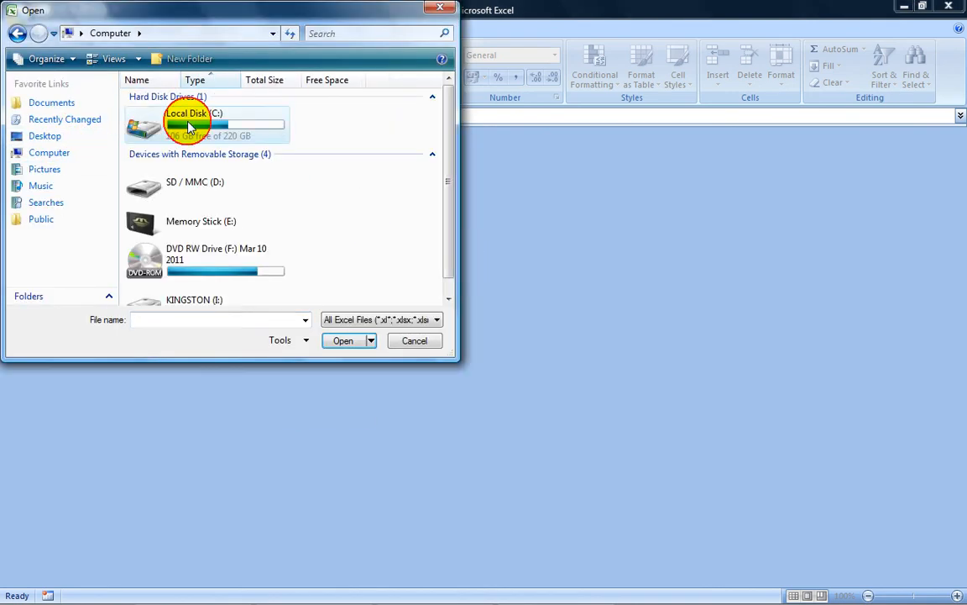
double_click(189, 124)
scroll(239, 222, down, 4)
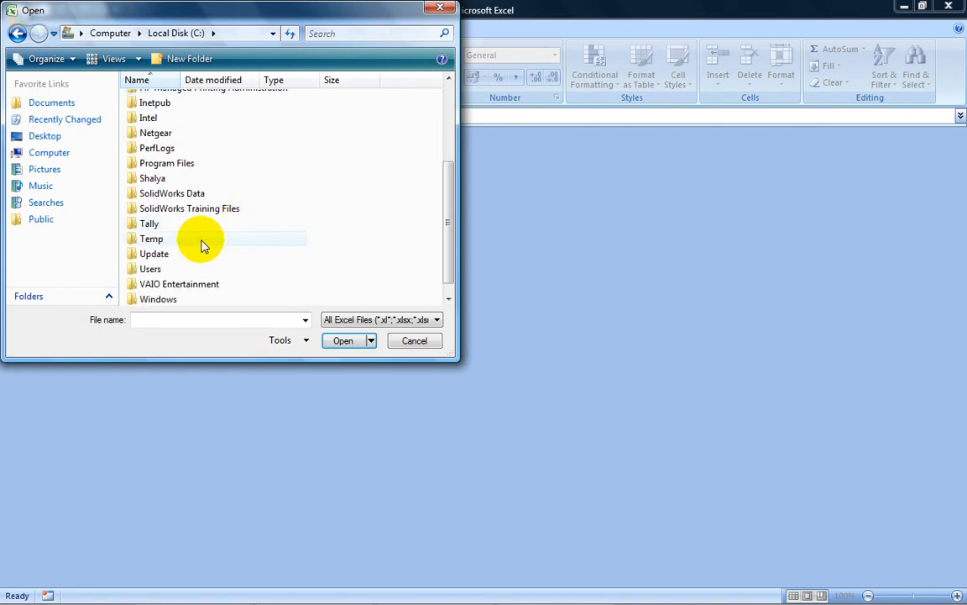
double_click(200, 240)
double_click(181, 110)
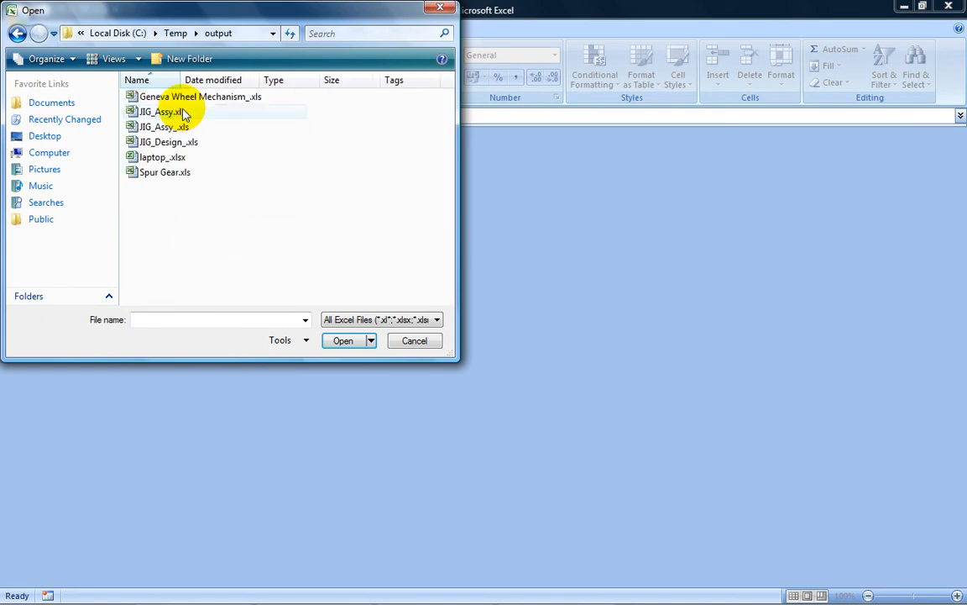
double_click(177, 173)
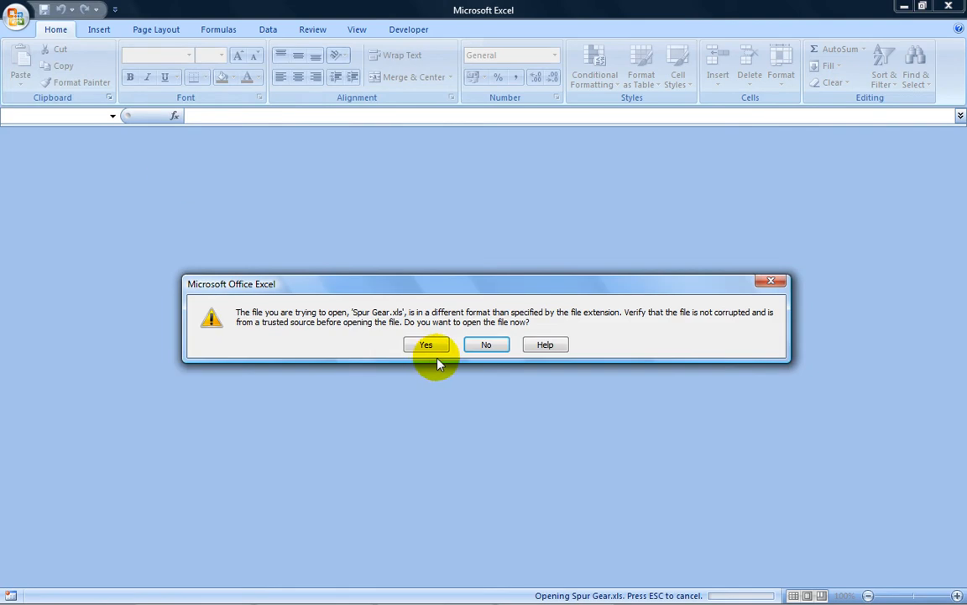
click(428, 345)
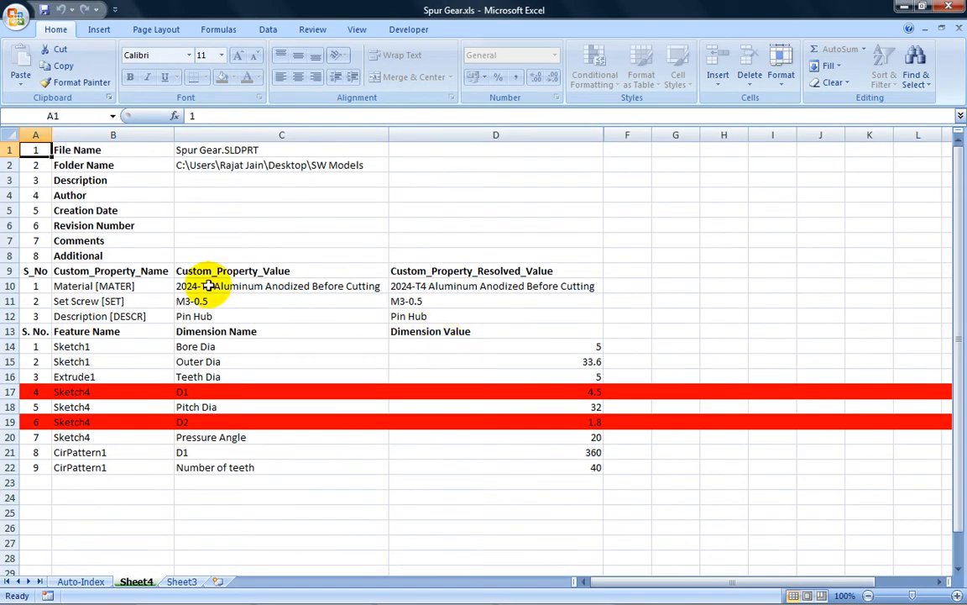
drag(208, 285, 524, 314)
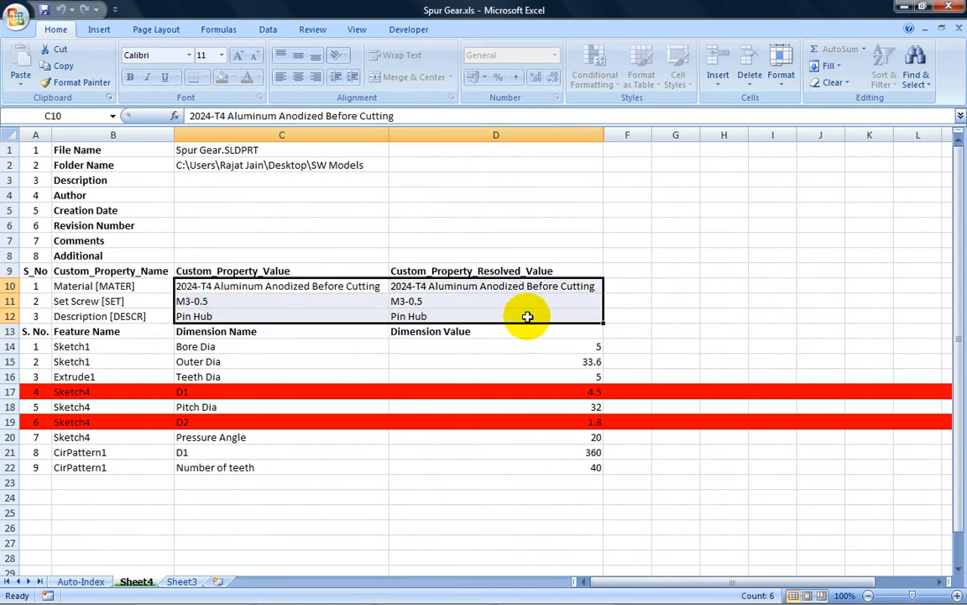
drag(216, 348, 524, 451)
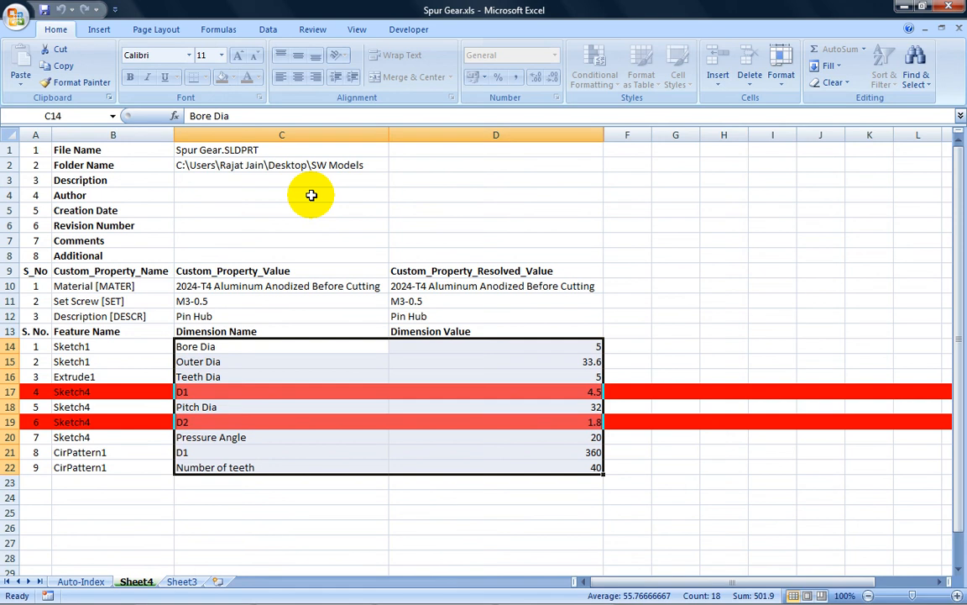
Enter the new variant's file name Spur Gear 1 in F1 and its folder C:\Temp\Output in F2
click(638, 148)
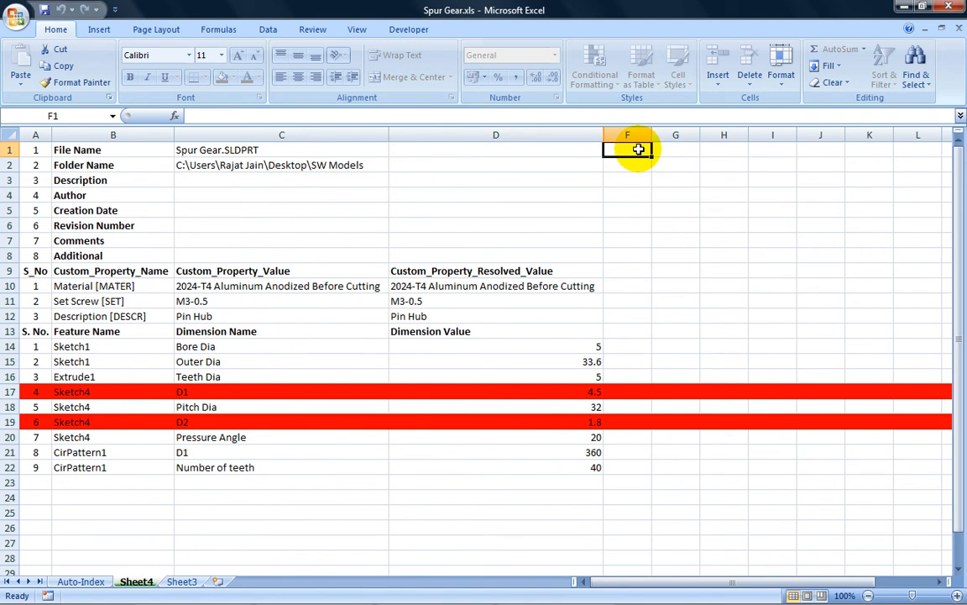
text(Spur Gear)
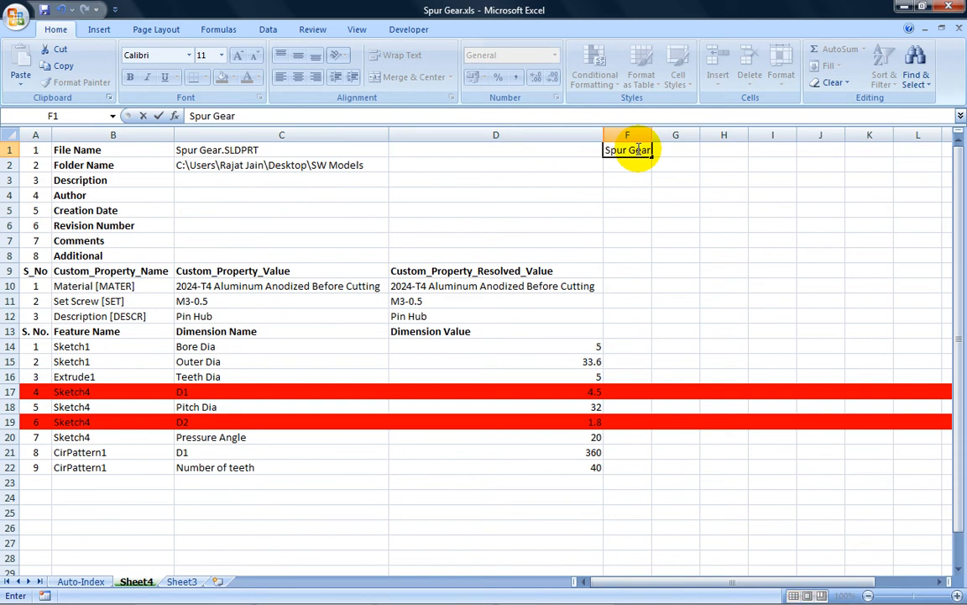
text( 1)
key(Return)
text(C:\Temp\)
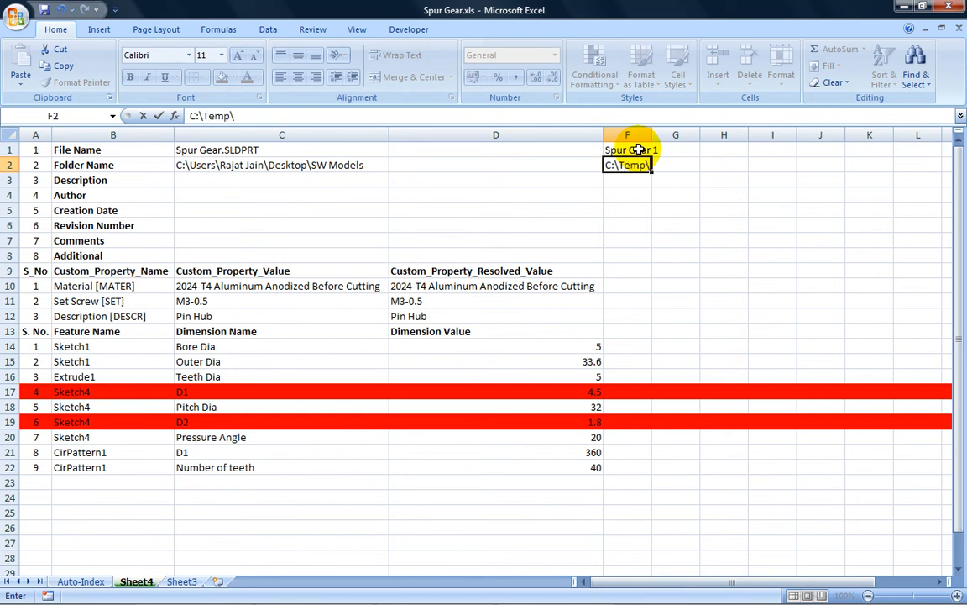
text(Output)
key(Return)
In column F, set the first variant's Bore Dia to 5, Outer Dia to 41 and Teeth Dia to 5
scroll(613, 319, down, 2)
click(625, 256)
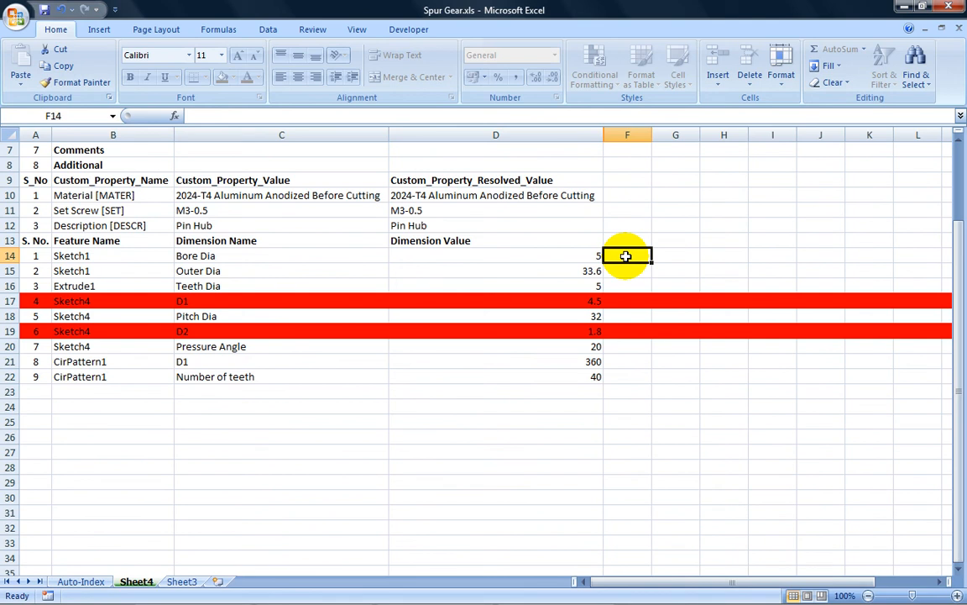
scroll(626, 256, up, 2)
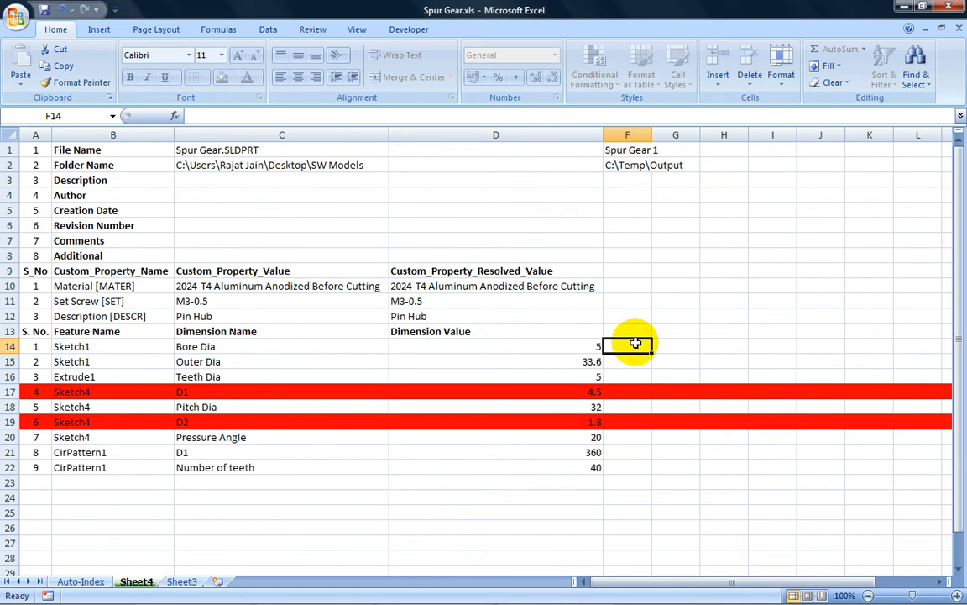
text(5)
key(Return)
text(41)
key(Return)
text(5)
key(Return)
In column F, set Pitch Dia to 40, Pressure Angle to 20, the CirPattern1 D1 to 360 and Number of teeth to 40
key(Return)
text(40)
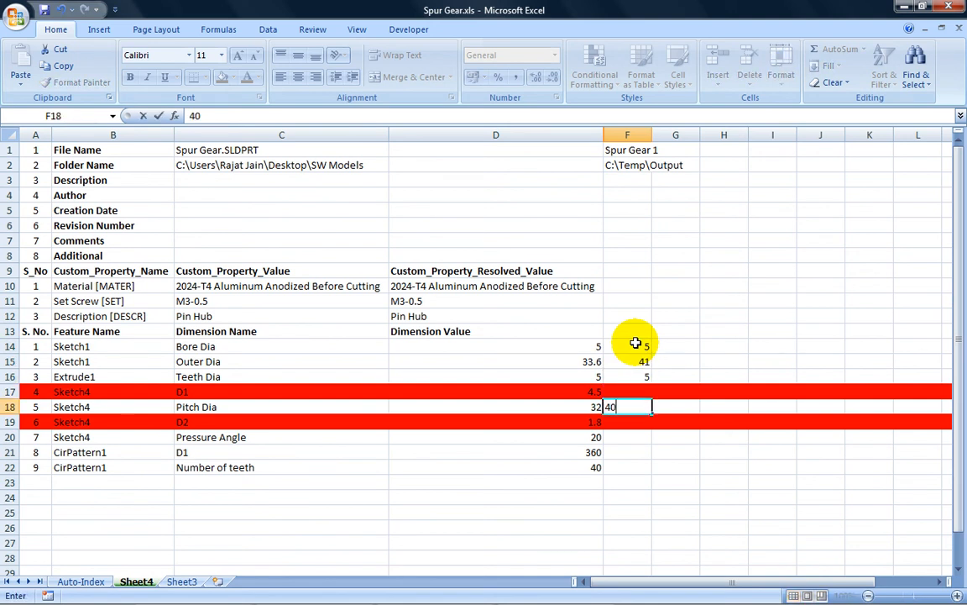
key(Return)
key(Return)
text(20)
key(Return)
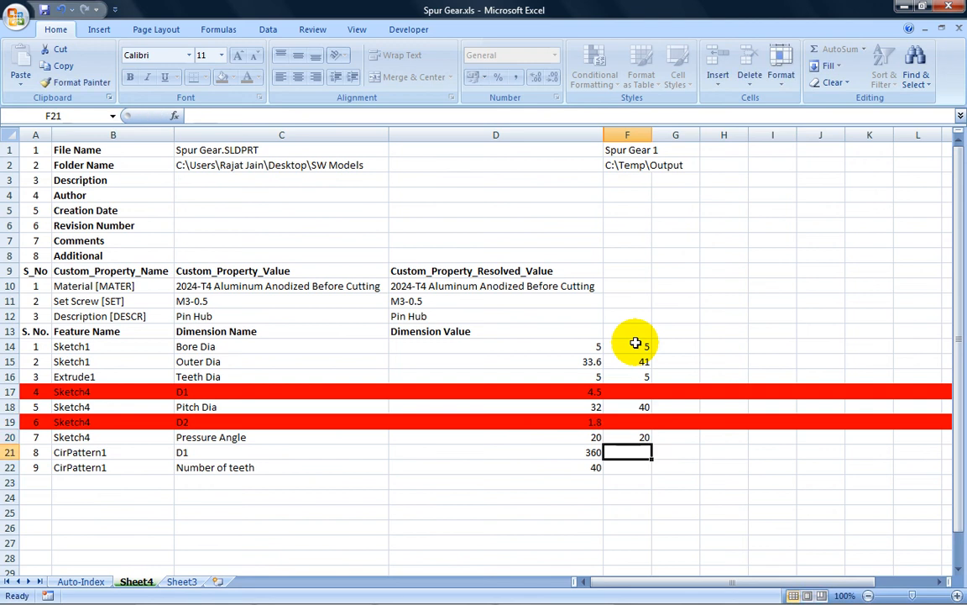
text(360)
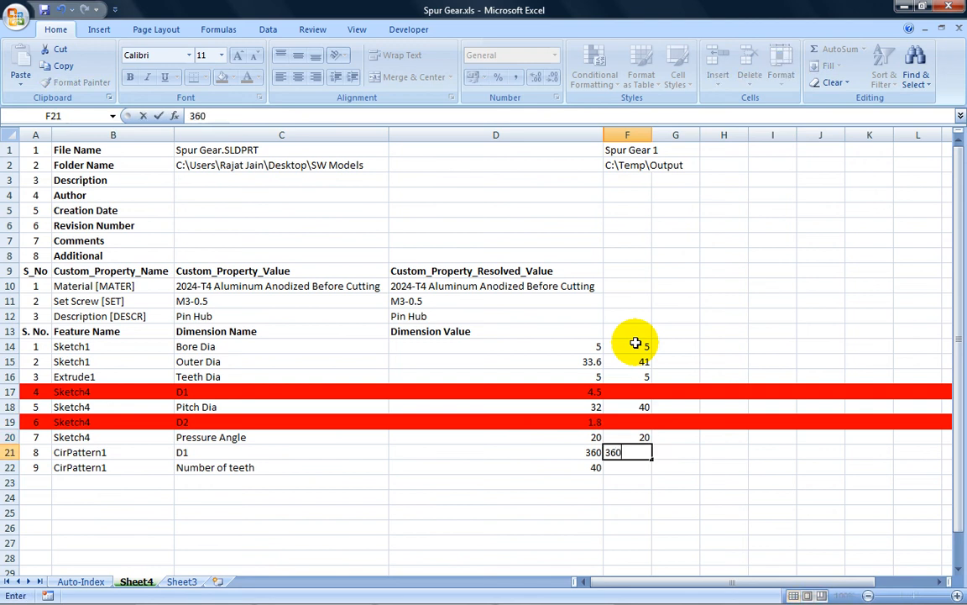
key(Return)
text(40)
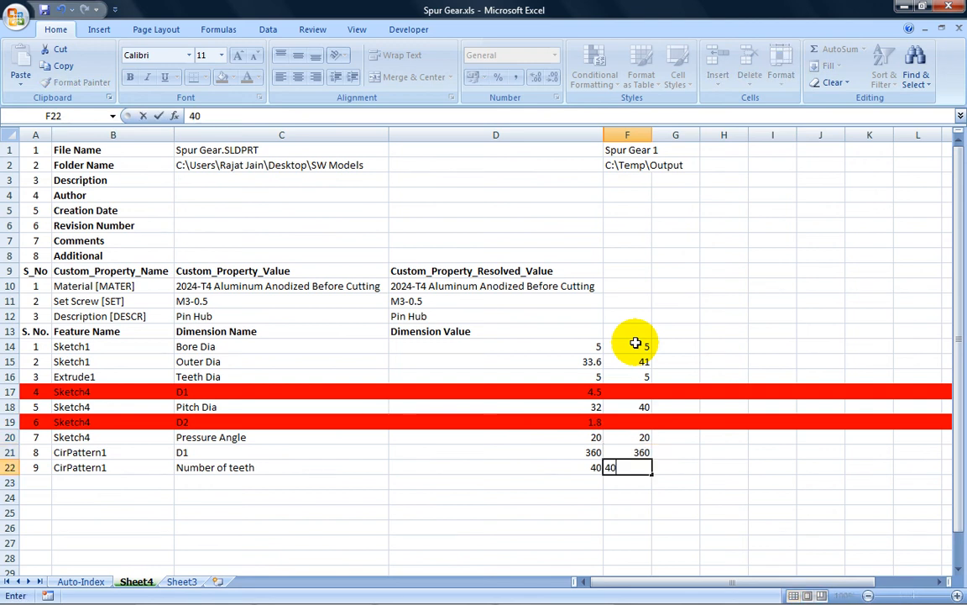
Fit column F to its contents, and enter the second variant's file name Spur Gear 2 in G1 and folder C:\Temp\output in G2
click(688, 151)
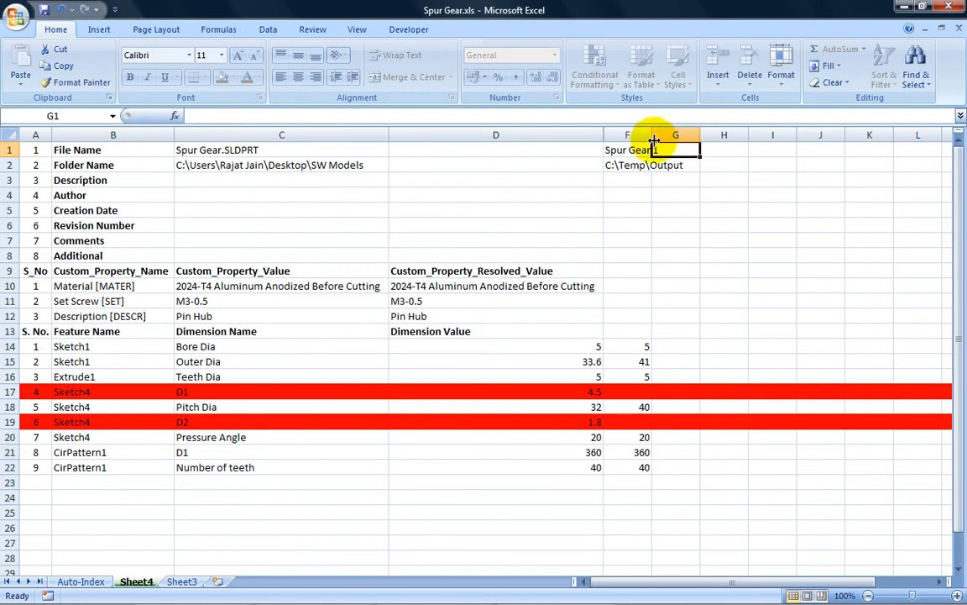
double_click(652, 134)
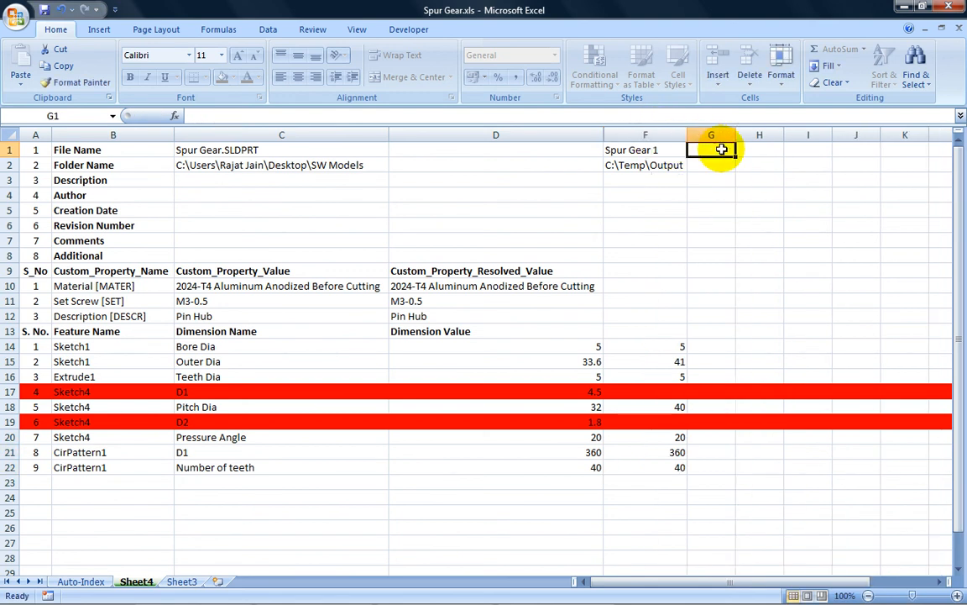
text(Spu)
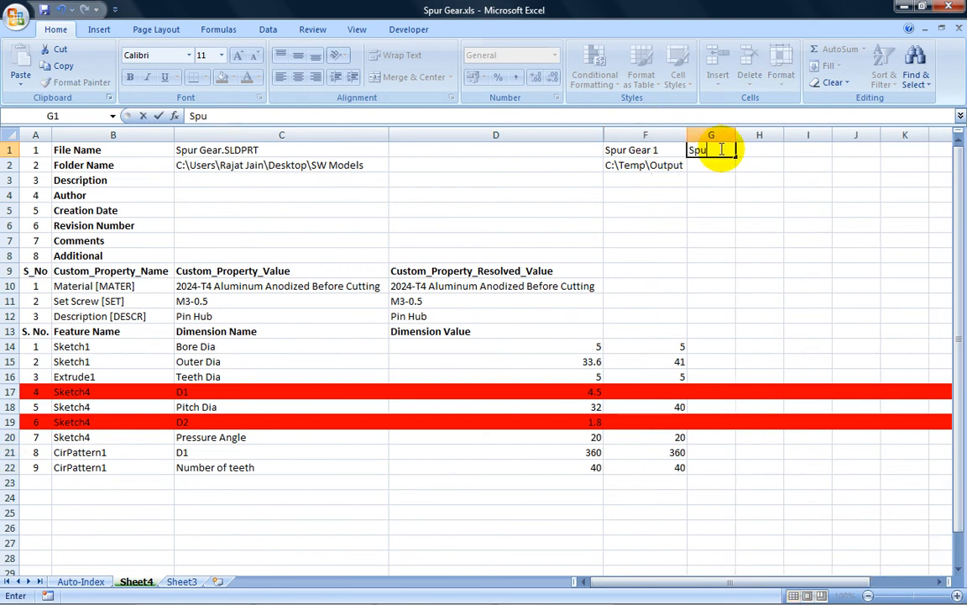
text(r Gear 2)
key(Return)
text(C:\)
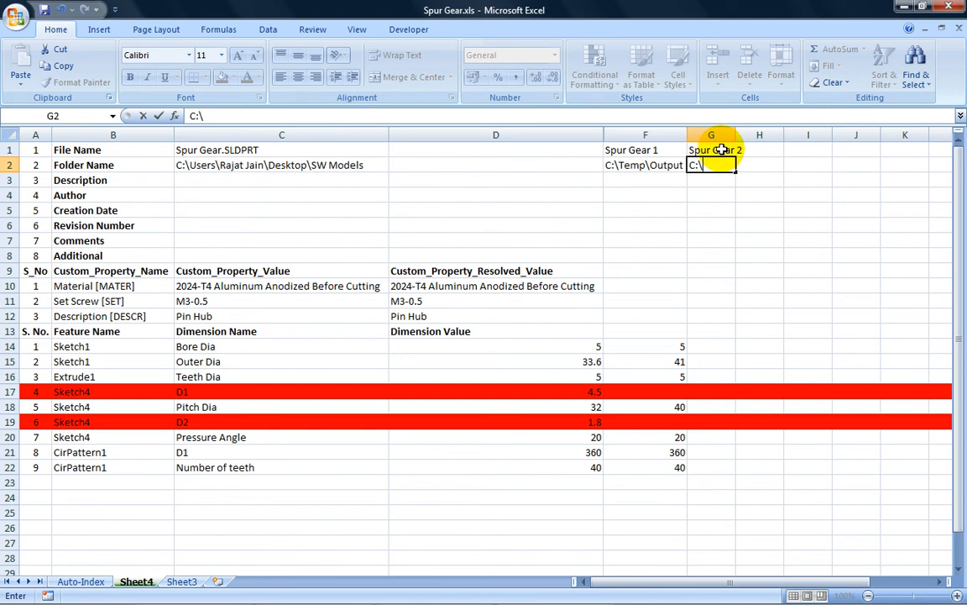
text(Temp\output)
key(Return)
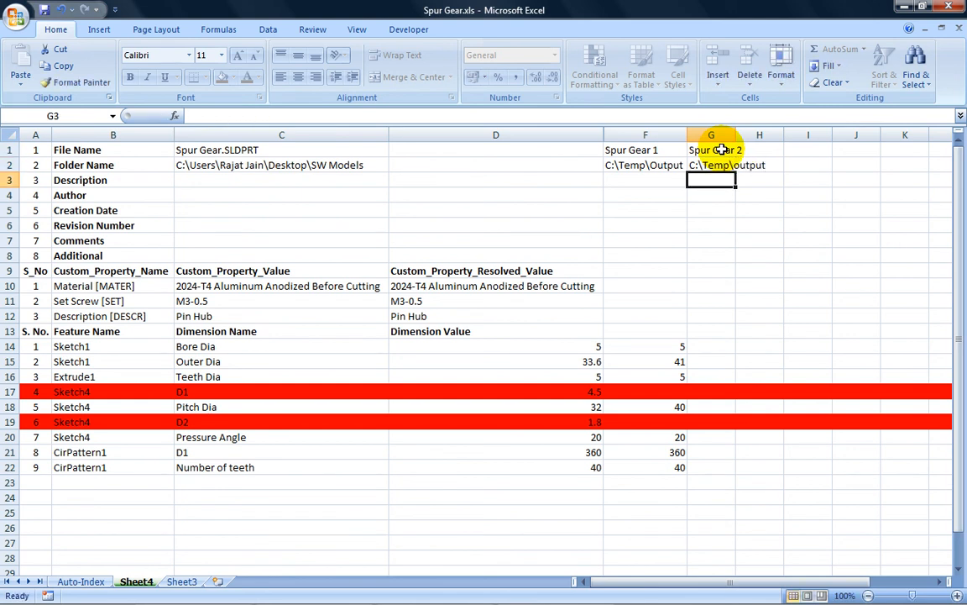
In column G, set the second variant's Bore Dia to 5, Outer Dia to 51 and Teeth Dia to 5
scroll(721, 147, down, 1)
scroll(721, 252, up, 1)
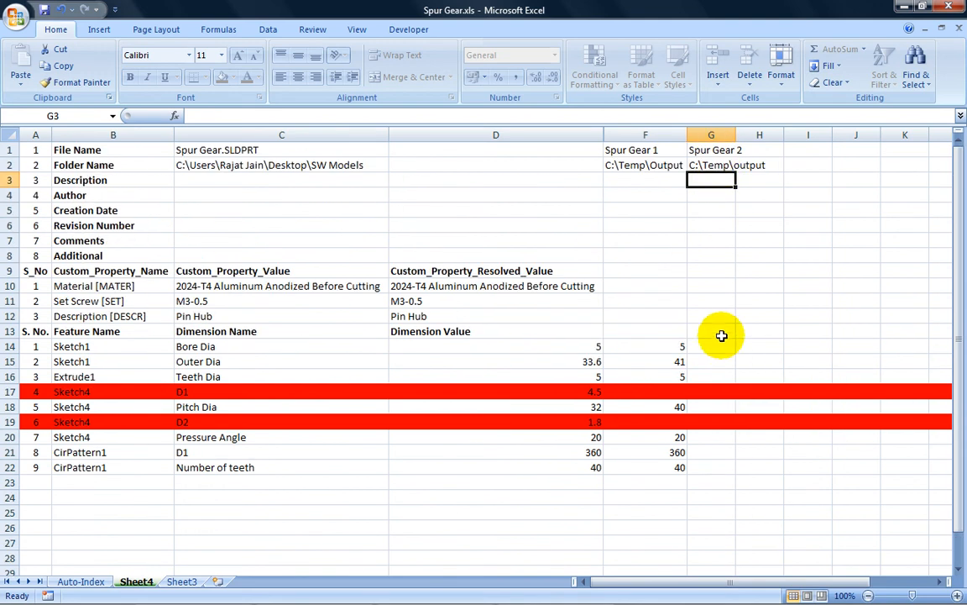
click(716, 346)
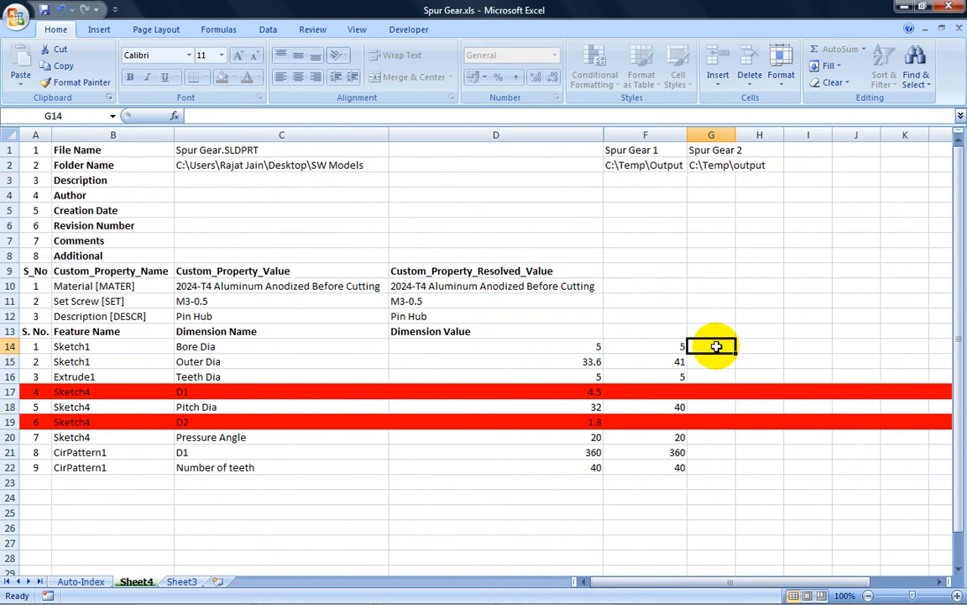
text(5)
key(Return)
text(51)
key(Return)
text(5)
key(Return)
In column G, set Pitch Dia to 50, Pressure Angle to 20, the CirPattern1 D1 to 360 and Number of teeth to 50
key(Return)
text(50)
key(Return)
key(Return)
text(20)
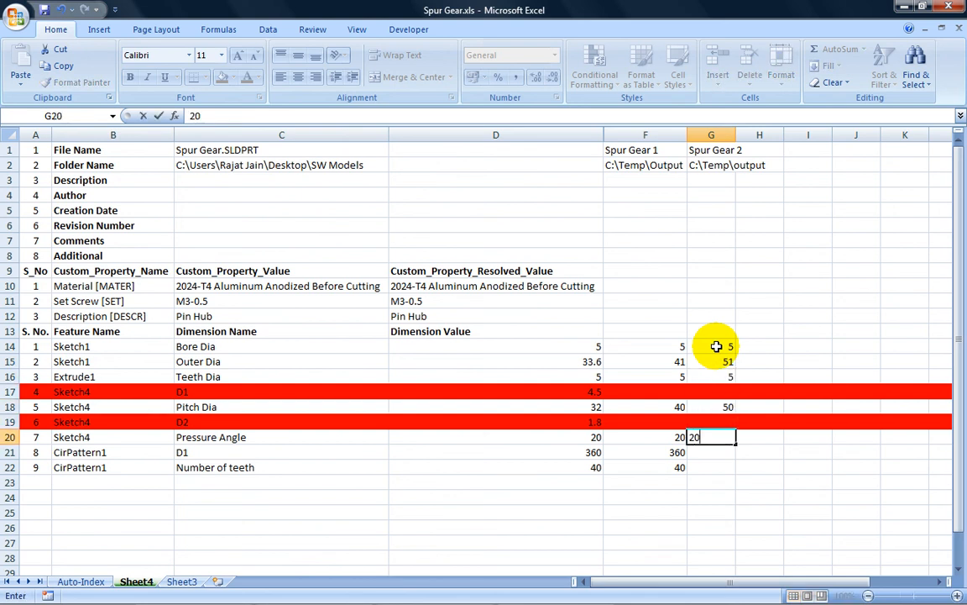
key(Return)
text(360)
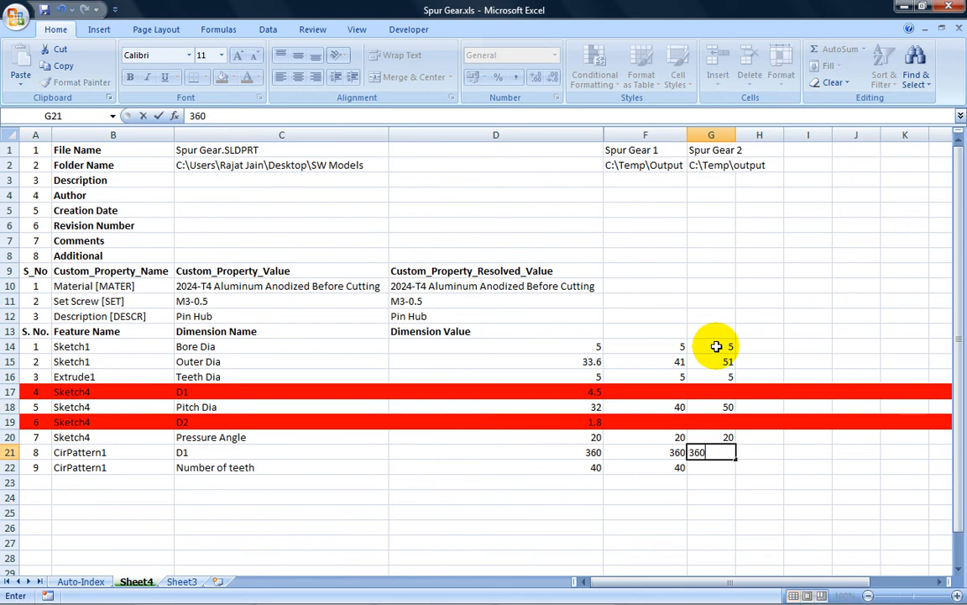
key(Return)
text(50)
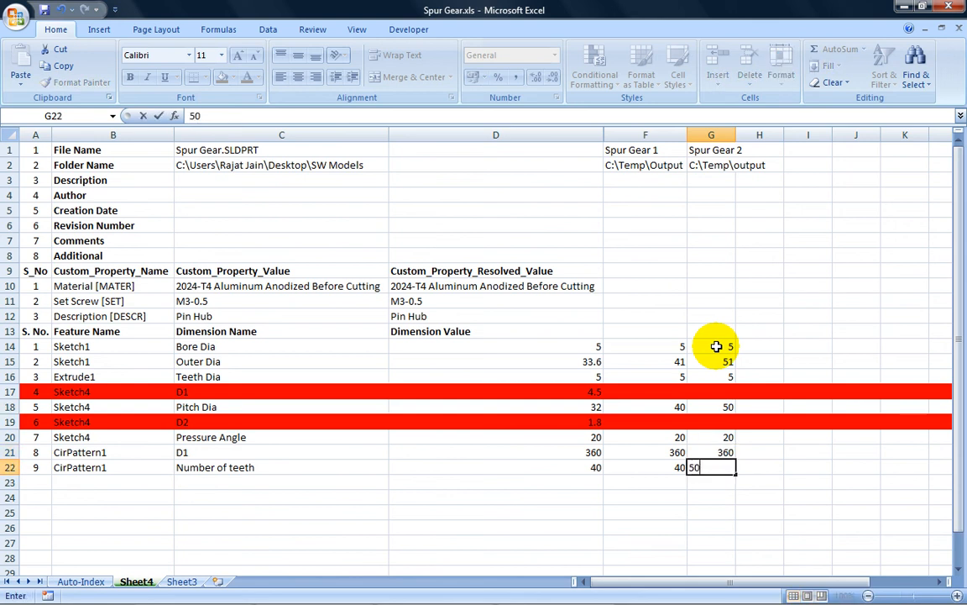
click(716, 344)
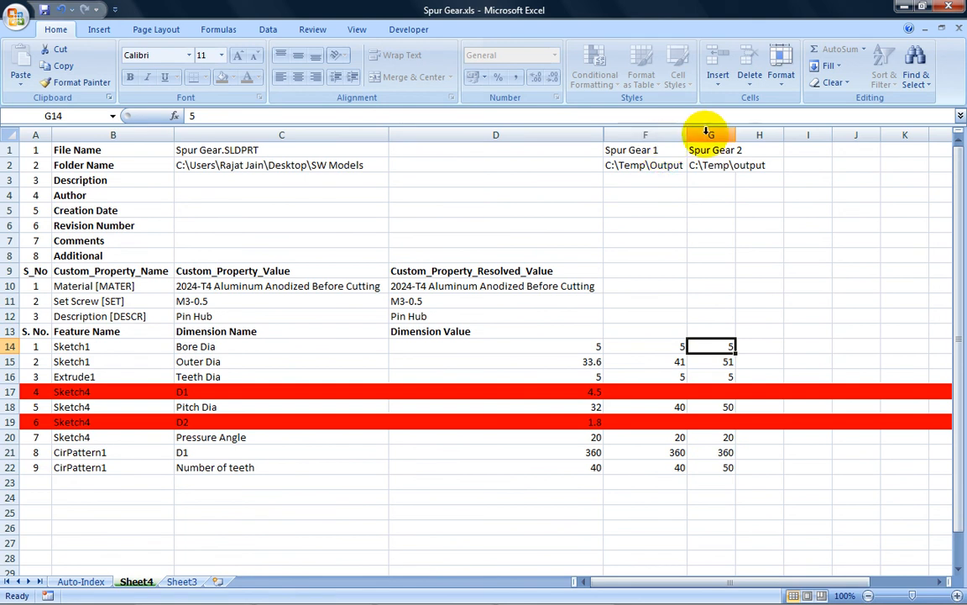
Fit column G to its contents and review both variants' file names, folders and dimension values
double_click(736, 134)
drag(626, 151, 728, 158)
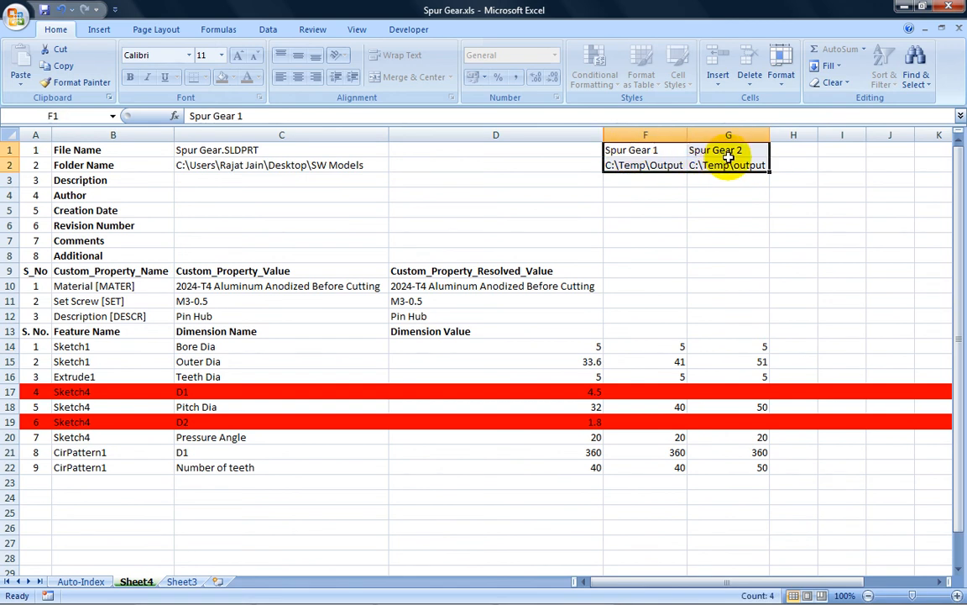
click(660, 149)
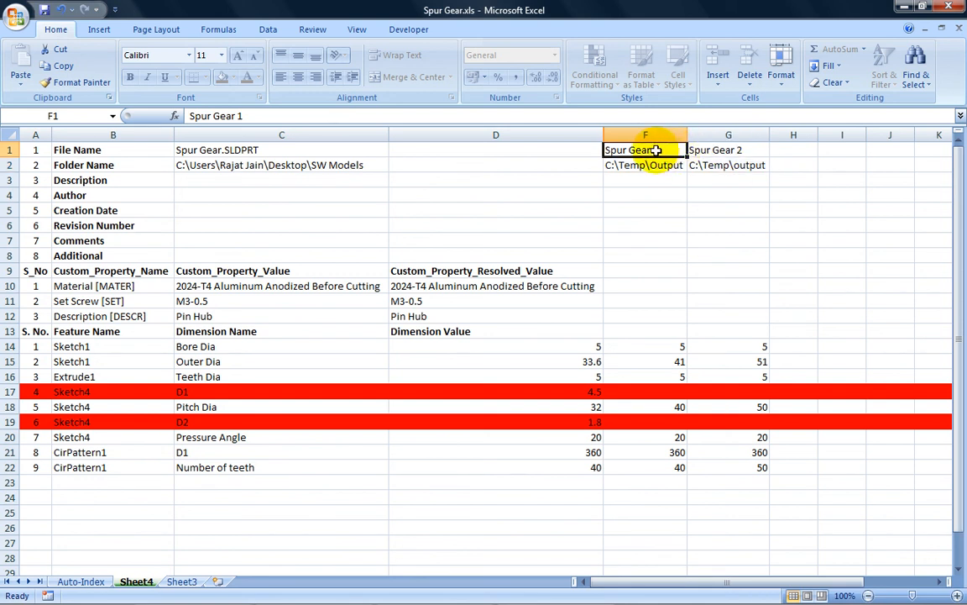
click(725, 151)
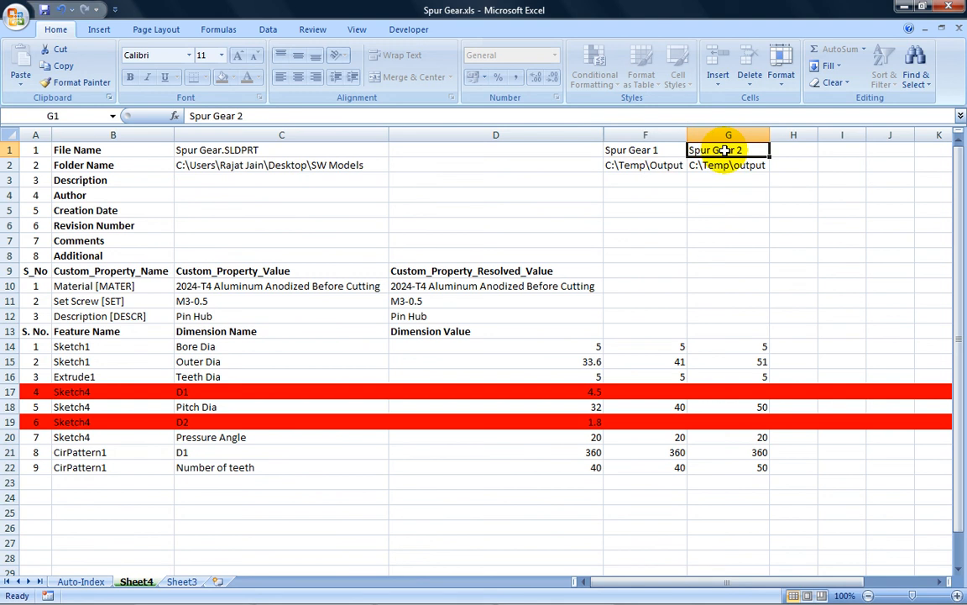
click(635, 166)
drag(664, 346, 729, 395)
drag(739, 346, 741, 460)
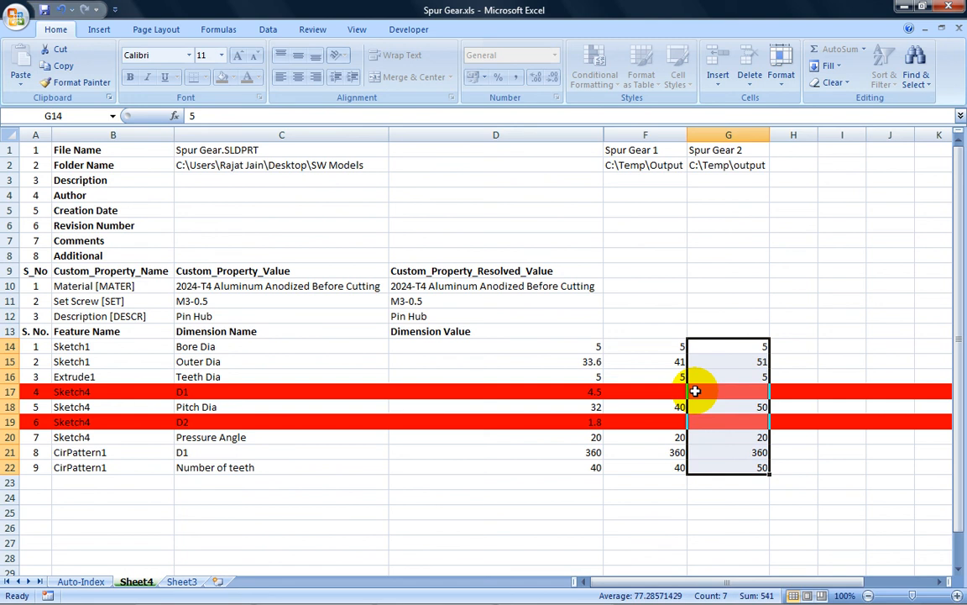
Save the Spur Gear.xls workbook and close it
click(719, 280)
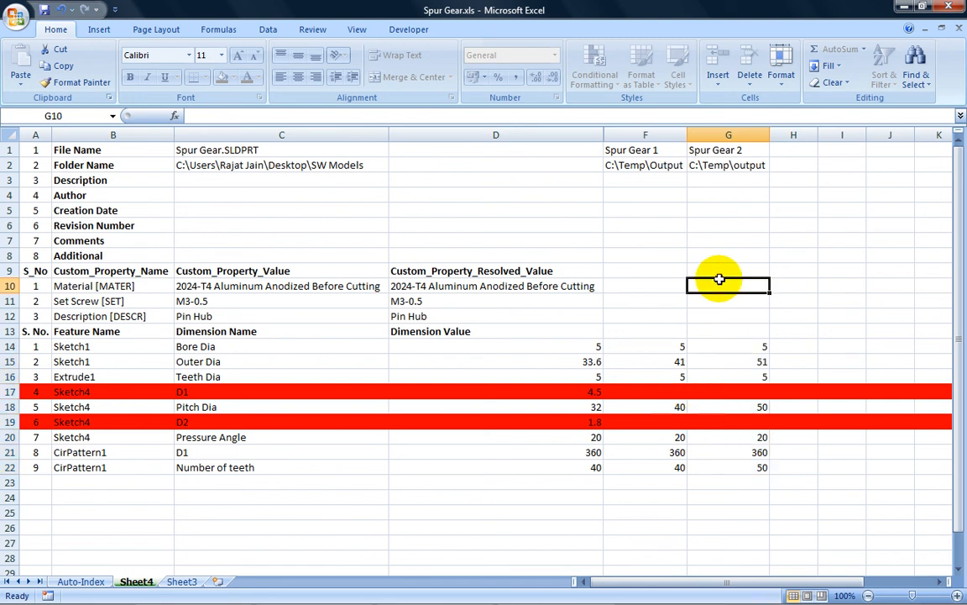
click(45, 10)
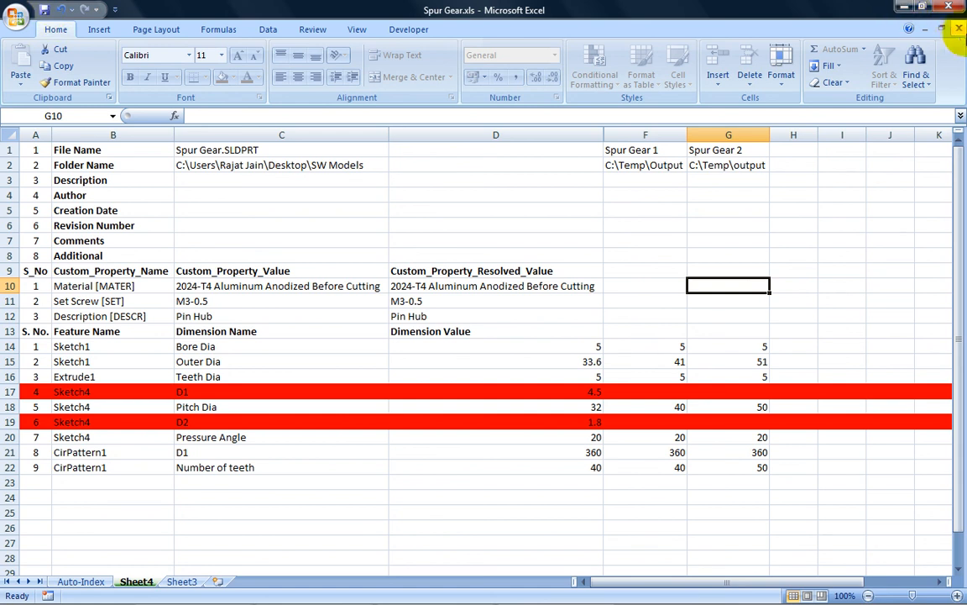
click(959, 27)
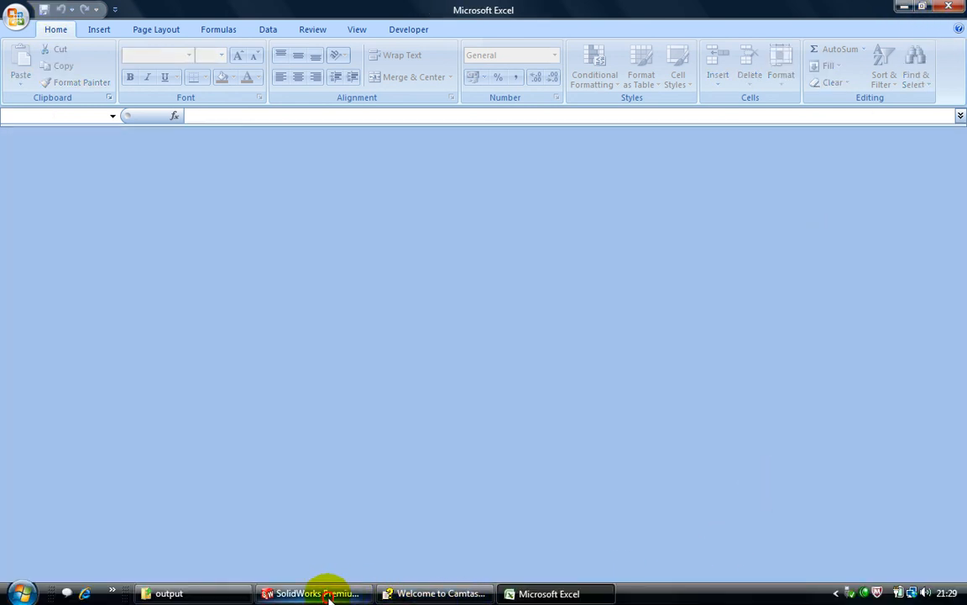
Switch to SolidWorks, assign Spur Gear.xls from C:\Temp\output as the part's Excel file in Auto Configure, and run Configure
click(336, 592)
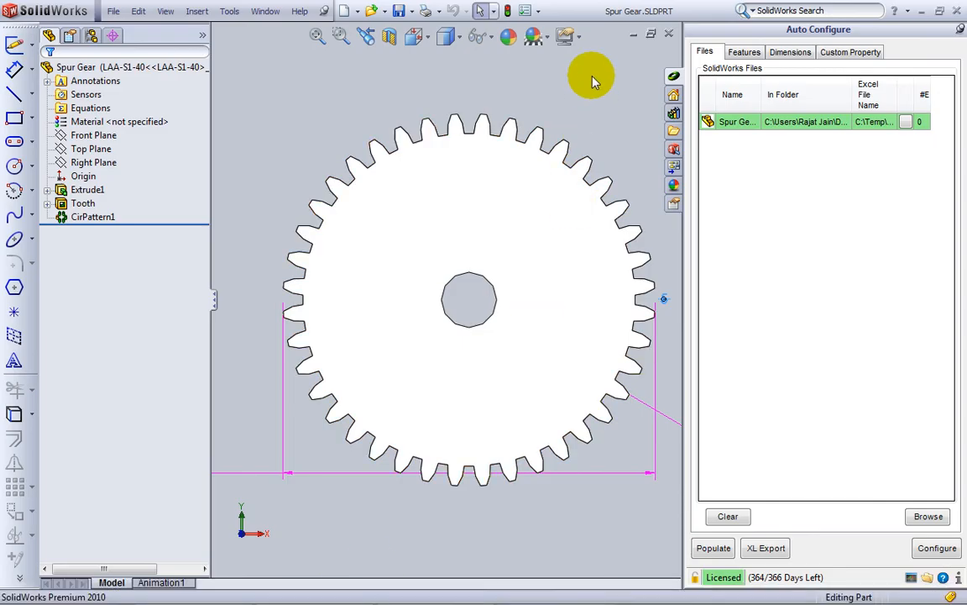
click(907, 122)
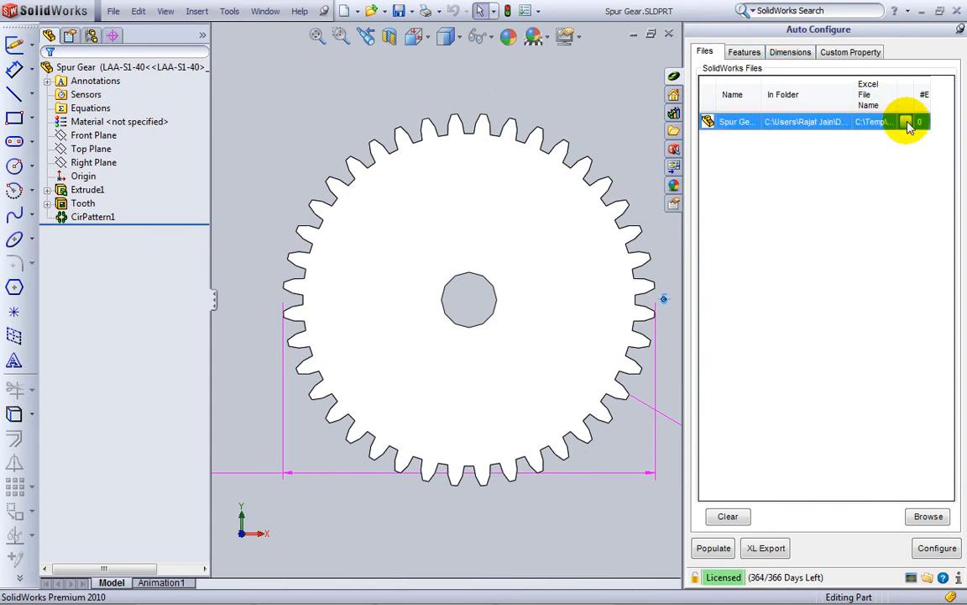
click(304, 274)
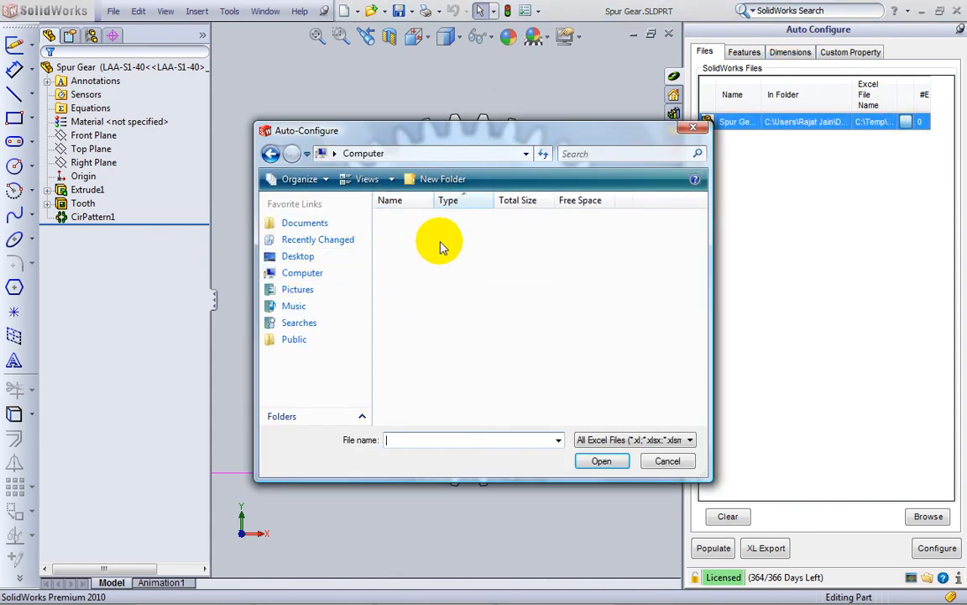
double_click(407, 244)
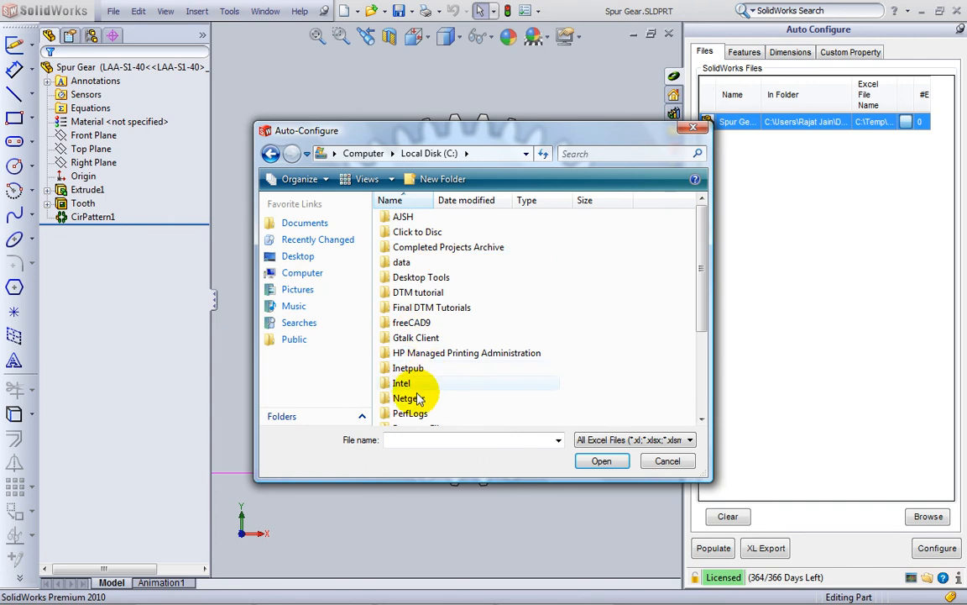
scroll(419, 385, down, 3)
double_click(415, 358)
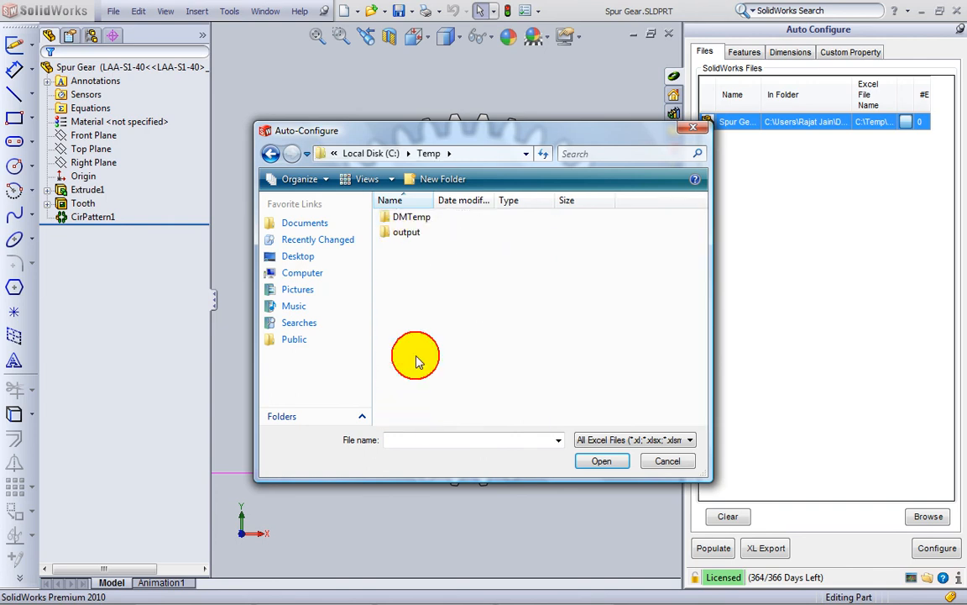
double_click(411, 231)
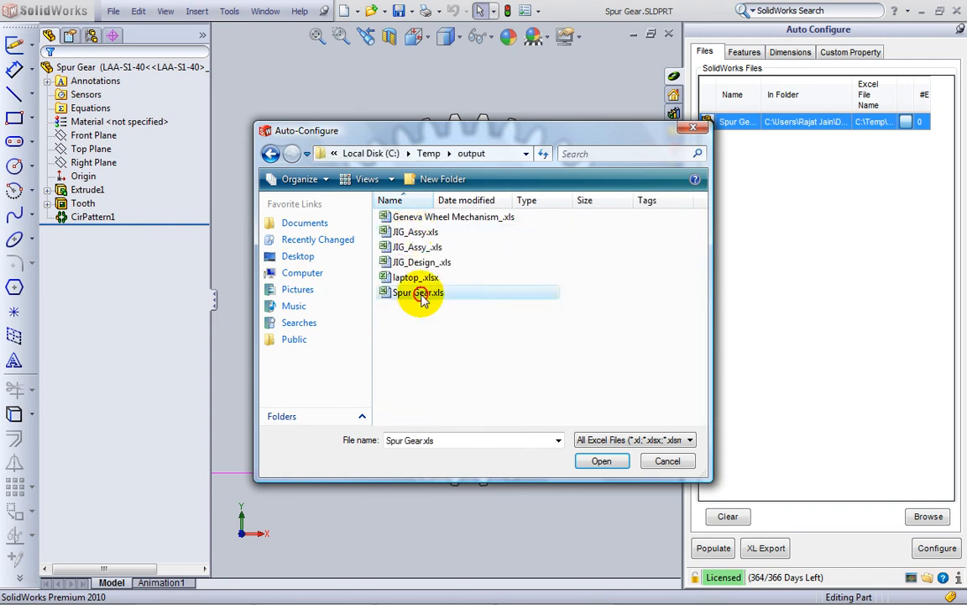
double_click(418, 292)
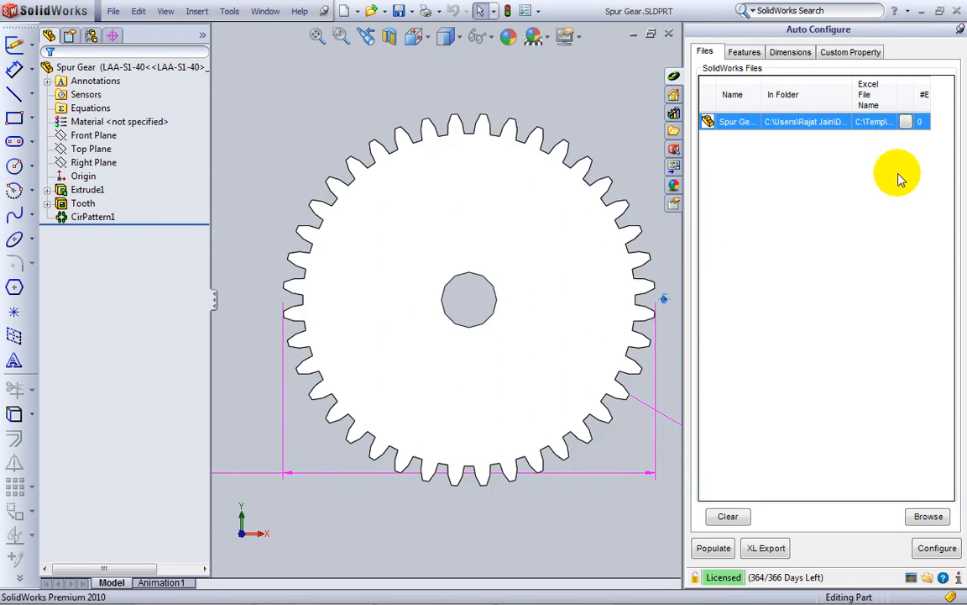
click(939, 550)
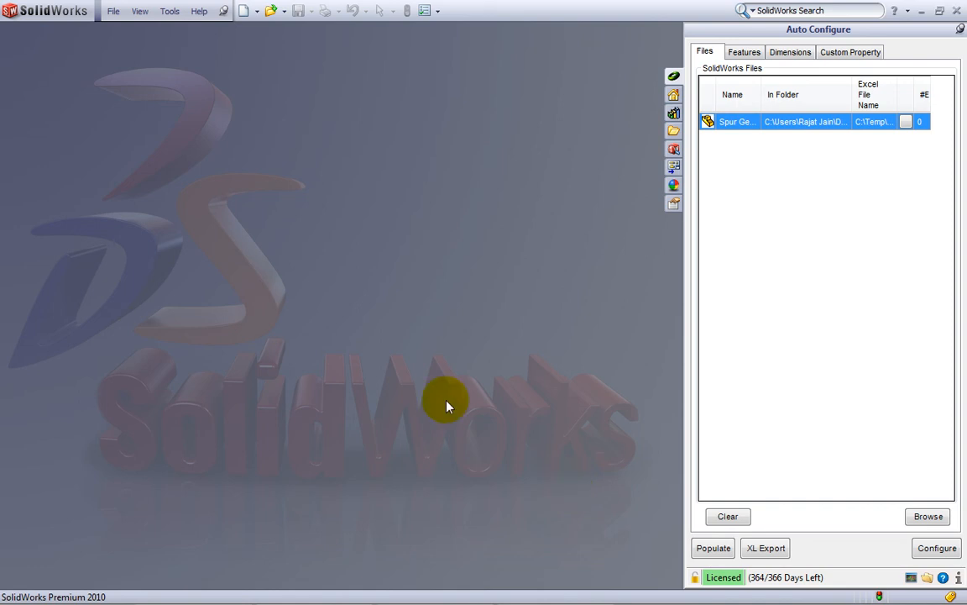
Clear the Auto Configure file list, load Spur Gear 1.sldprt and Spur Gear 2.sldprt from C:\Temp\output, and populate their data
click(737, 521)
click(929, 517)
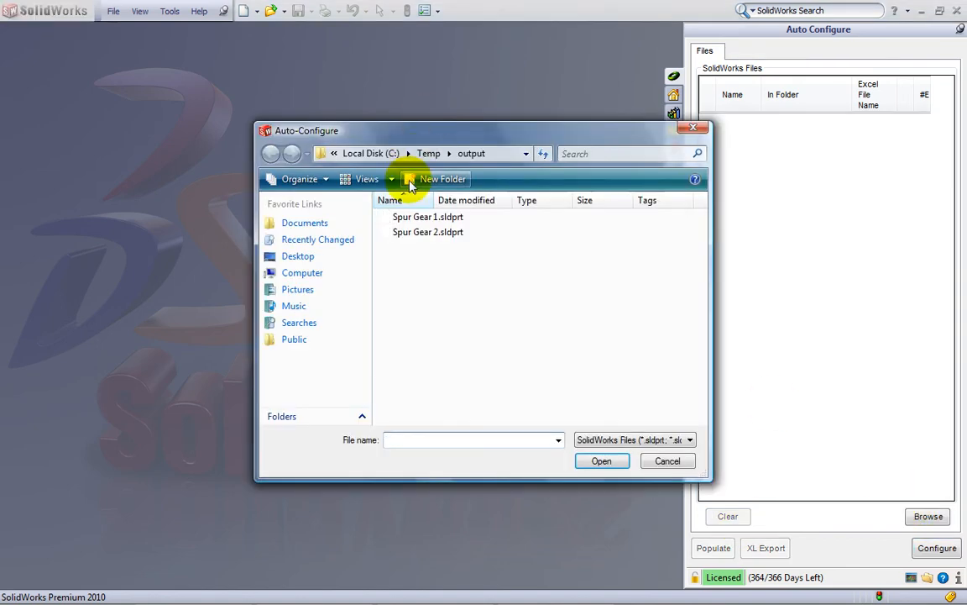
drag(447, 269, 395, 201)
click(596, 462)
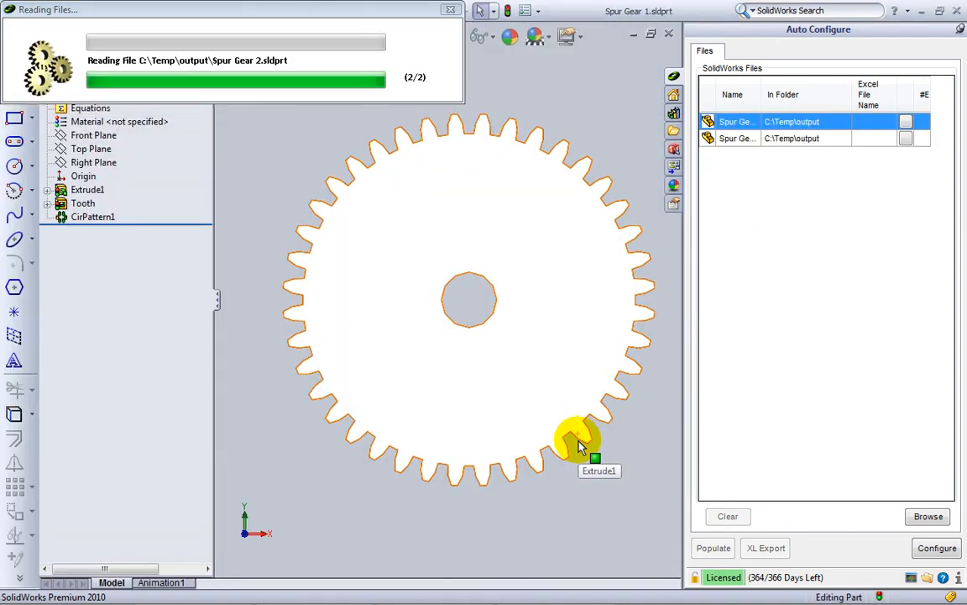
click(714, 548)
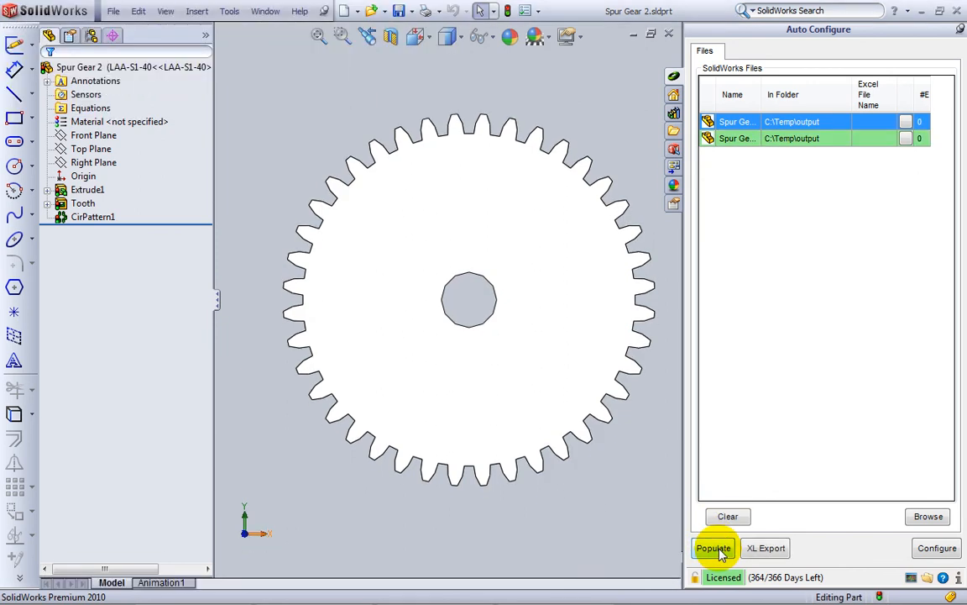
Open Spur Gear 1 from the file list, rebuild it, and show its dimension data with the whole gear in view
double_click(742, 124)
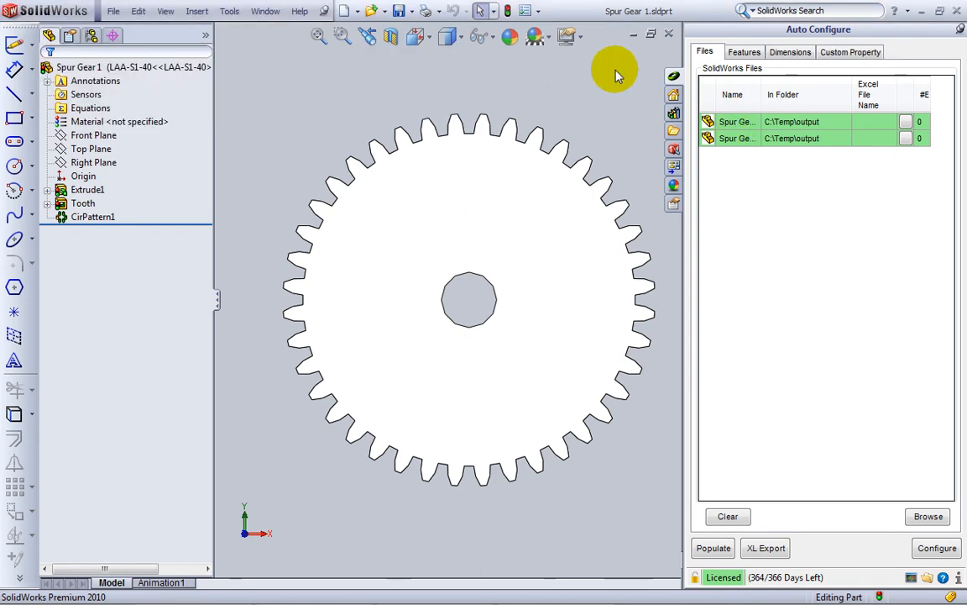
click(507, 11)
click(794, 53)
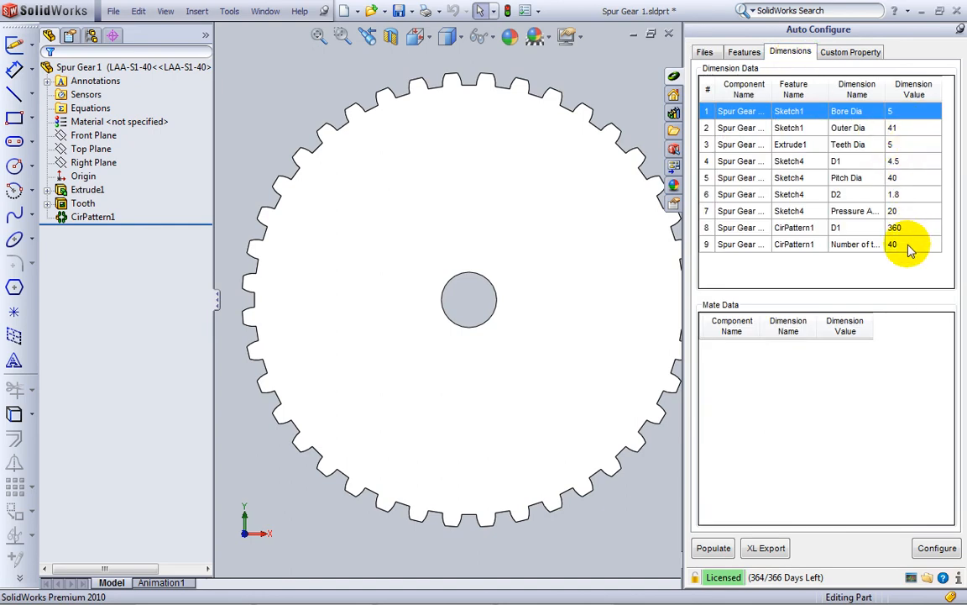
click(319, 36)
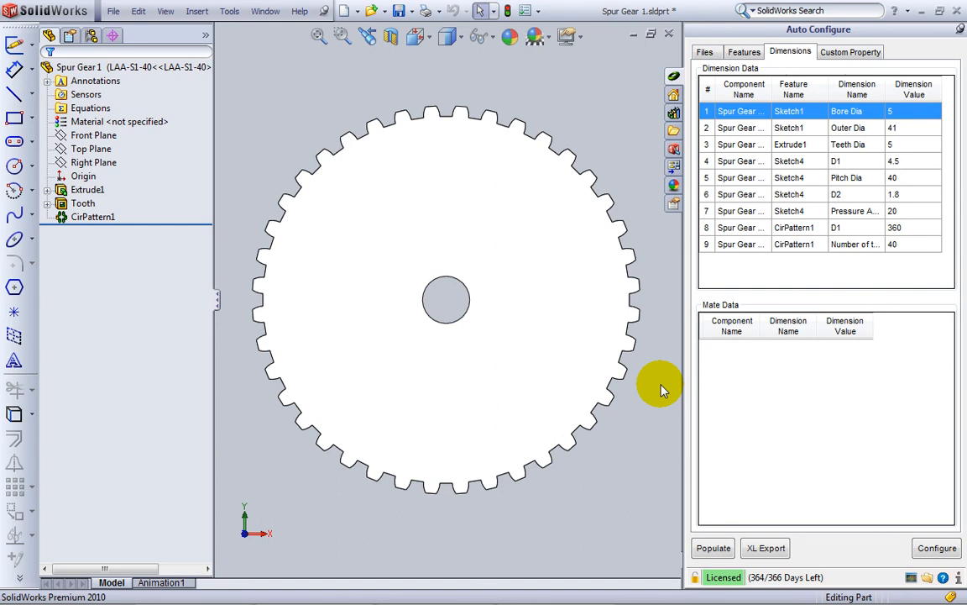
right_click(867, 593)
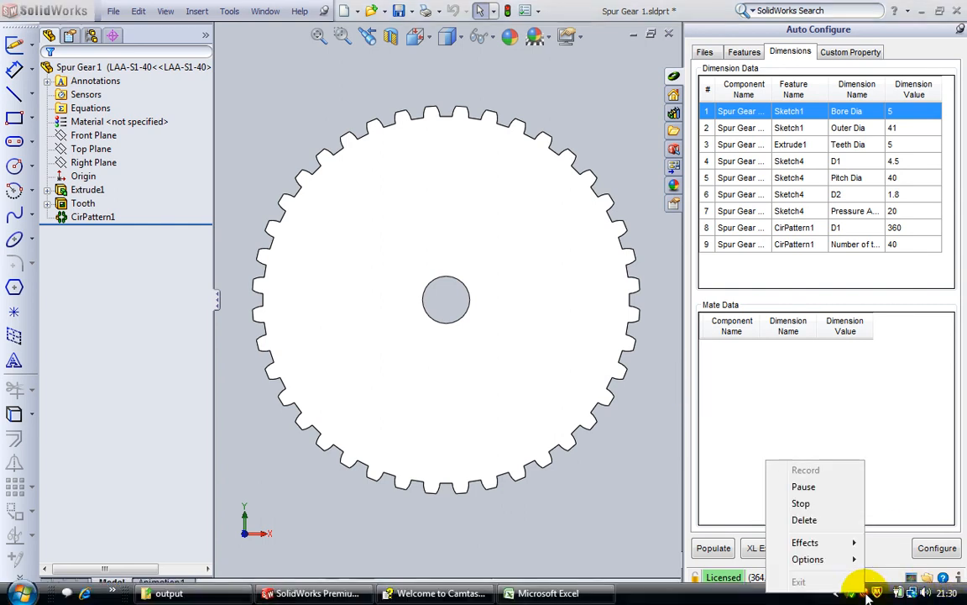